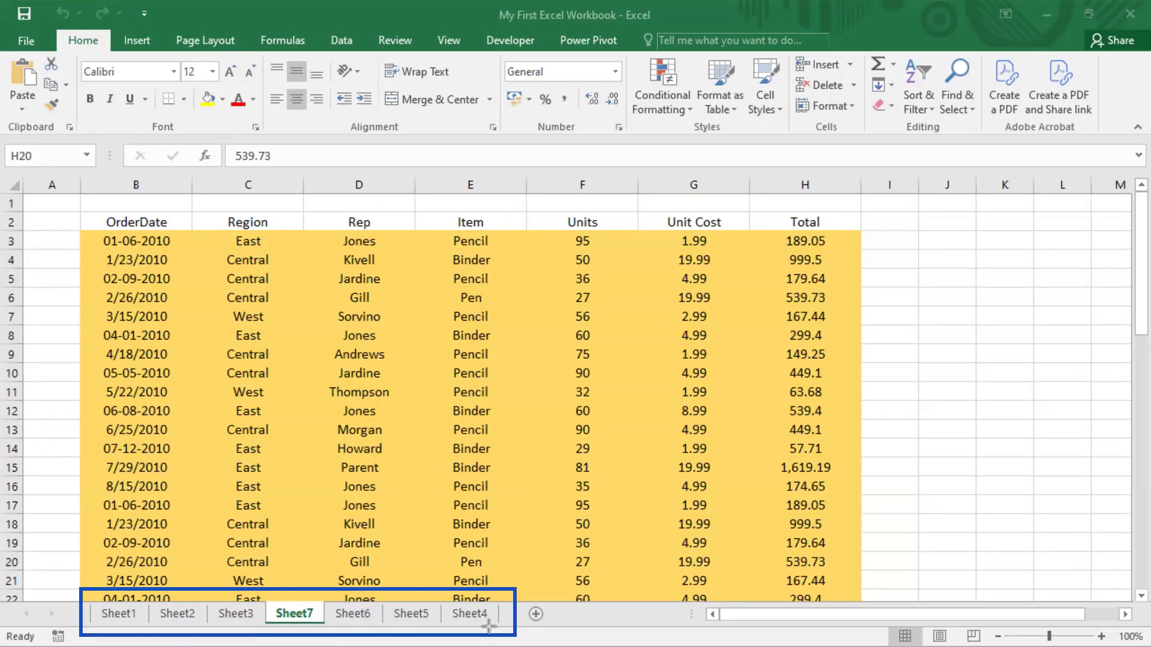
Hide the Sheet7 worksheet that holds the order data, along with the empty Sheet6.
left_click(344, 618)
left_click(298, 612)
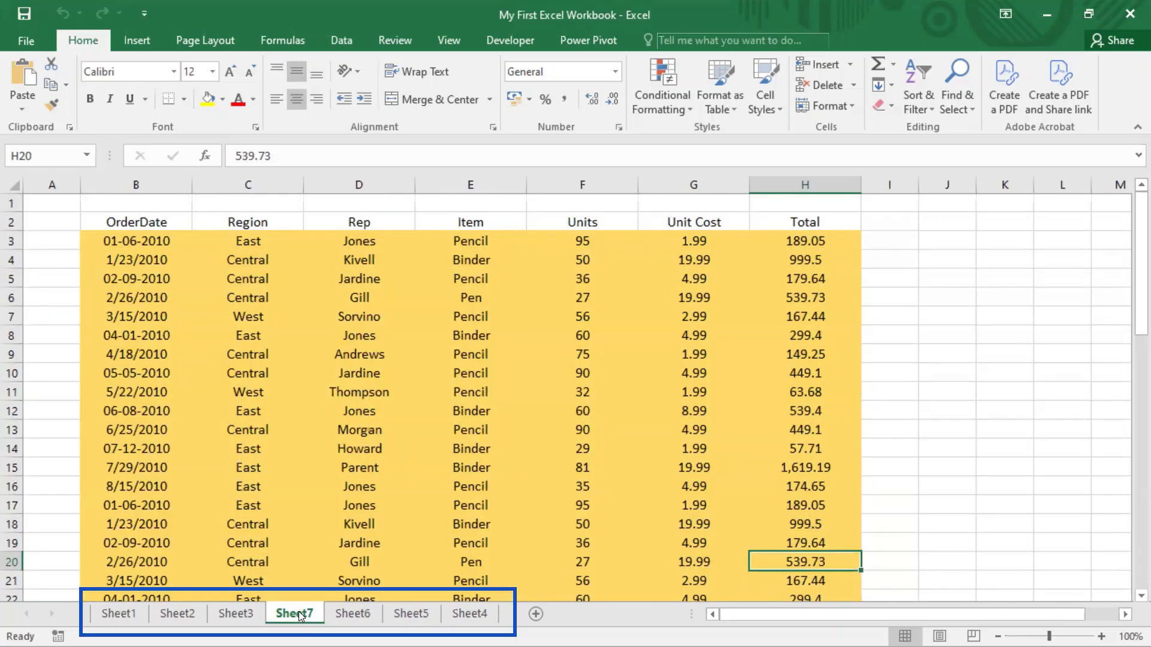
right_click(356, 614)
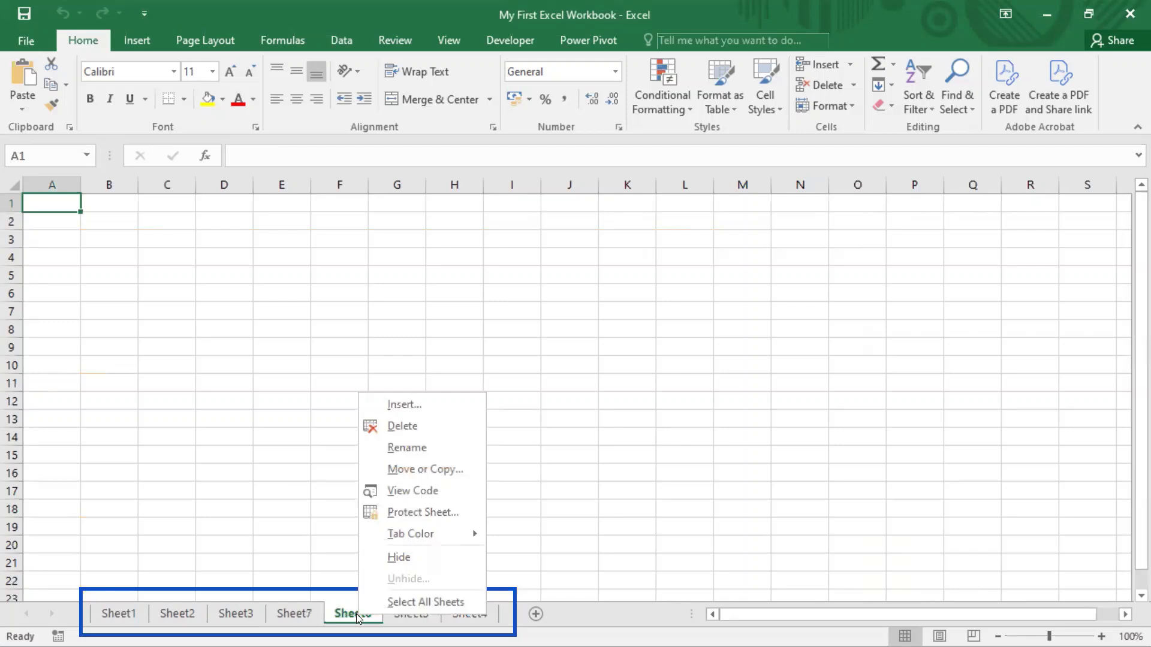
left_click(301, 609)
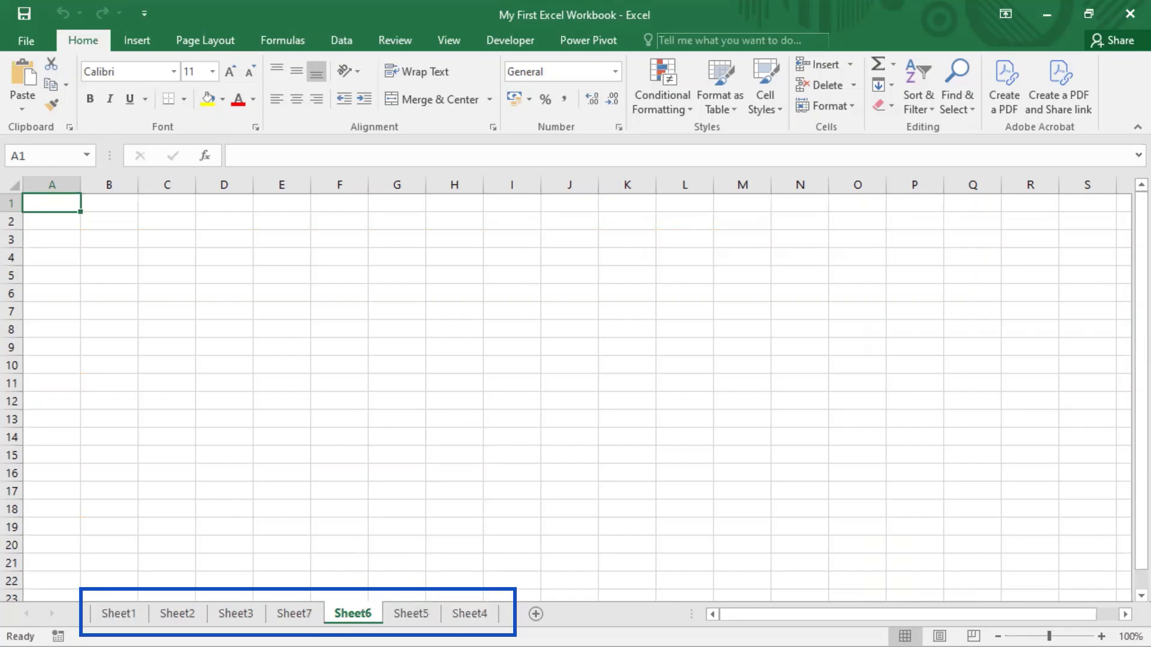
left_click(302, 614)
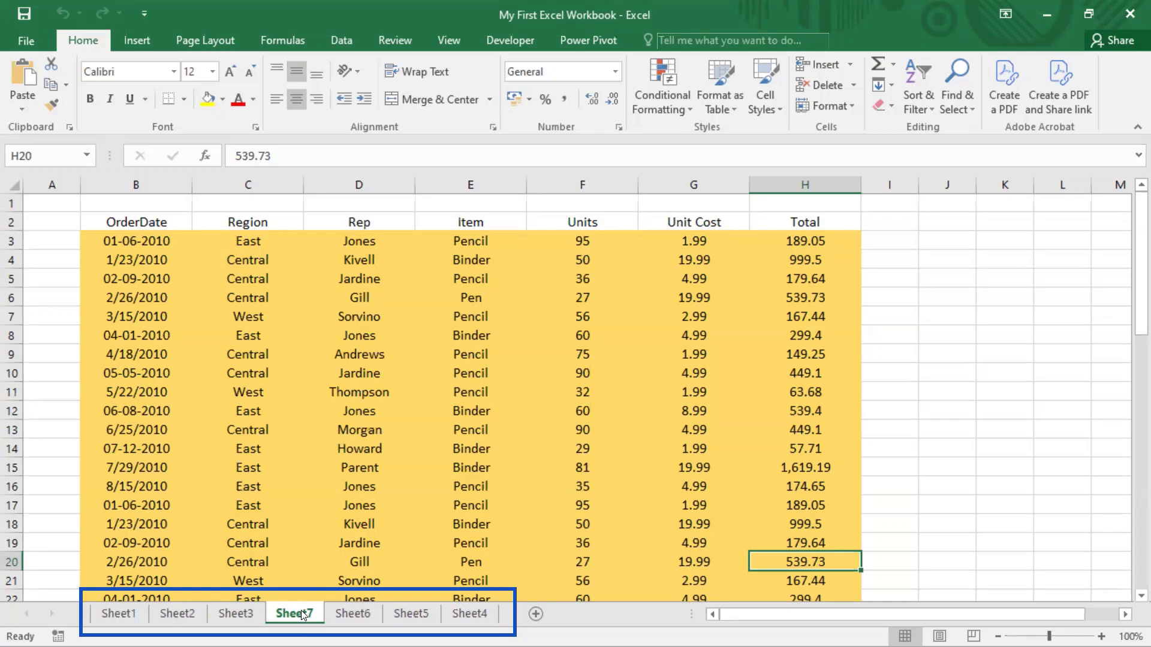
right_click(301, 610)
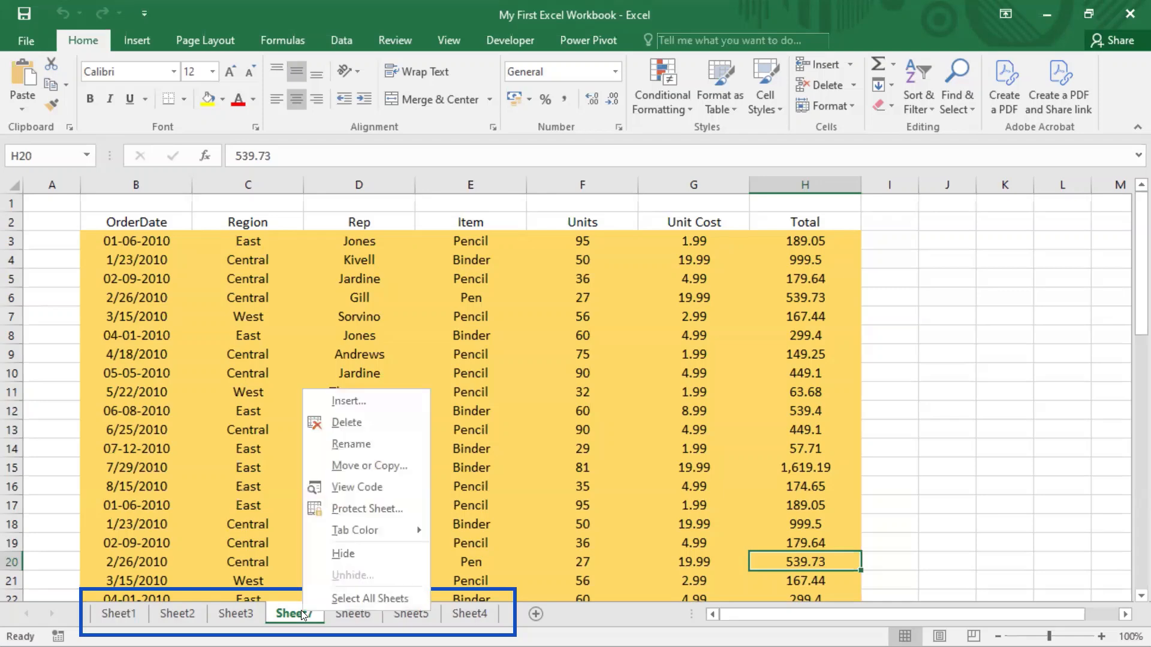
left_click(352, 560)
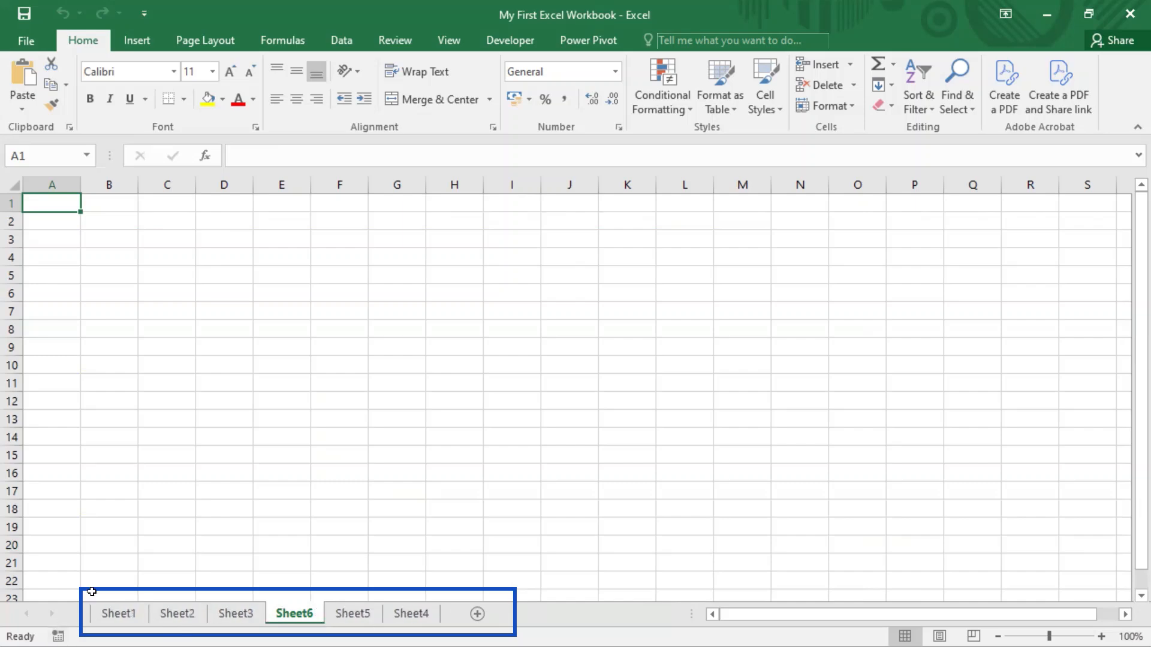
right_click(300, 621)
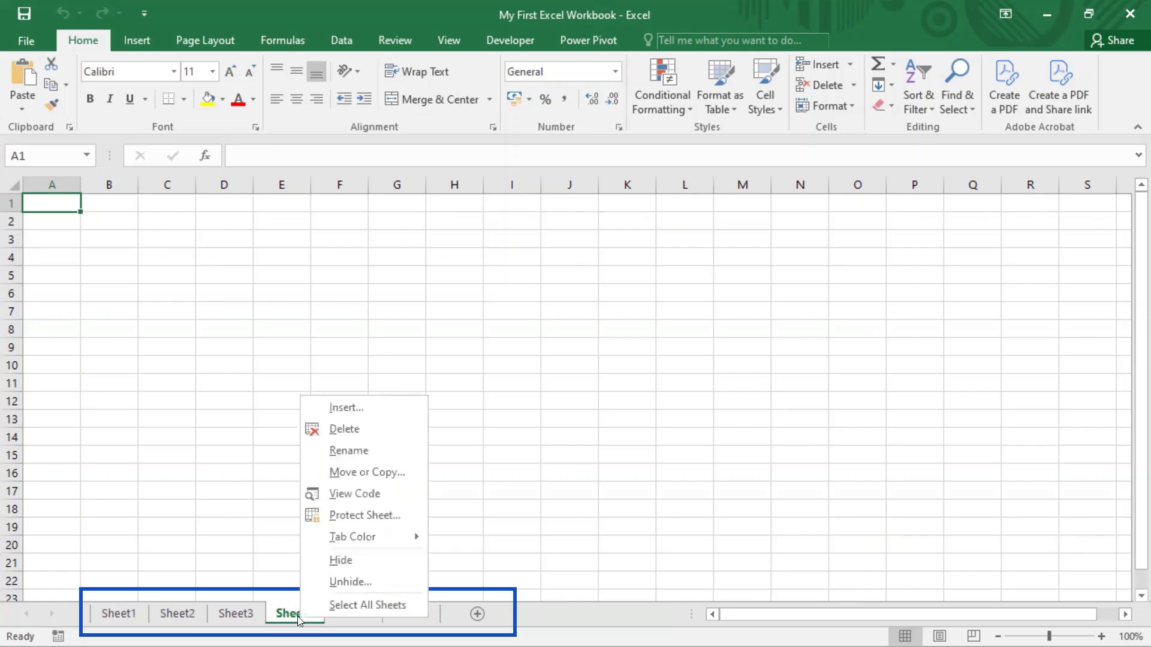
left_click(339, 561)
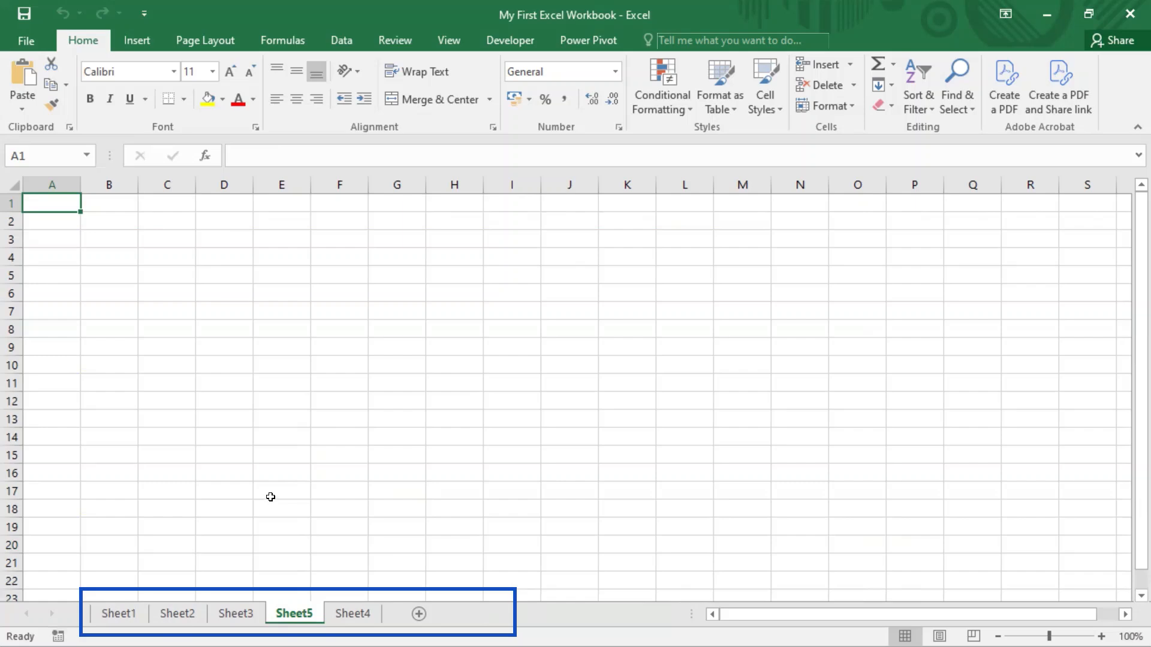
View the worksheets that are still shown, going through Sheet1, Sheet2, Sheet3, Sheet5 and Sheet4.
left_click(123, 613)
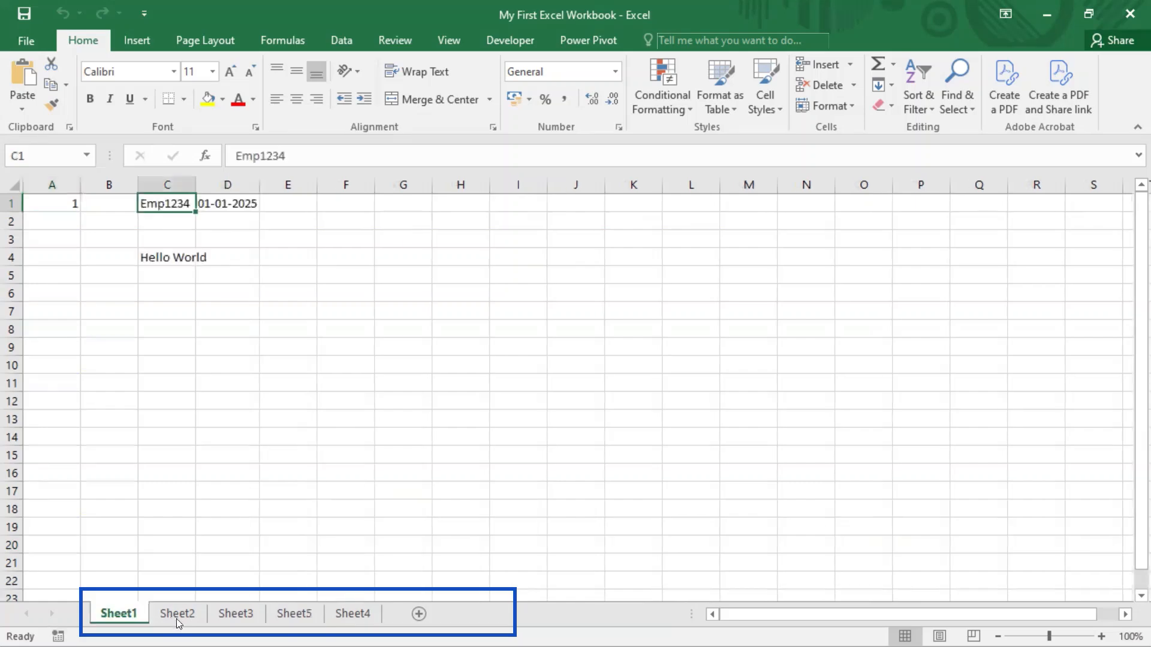
left_click(180, 615)
left_click(221, 614)
left_click(287, 615)
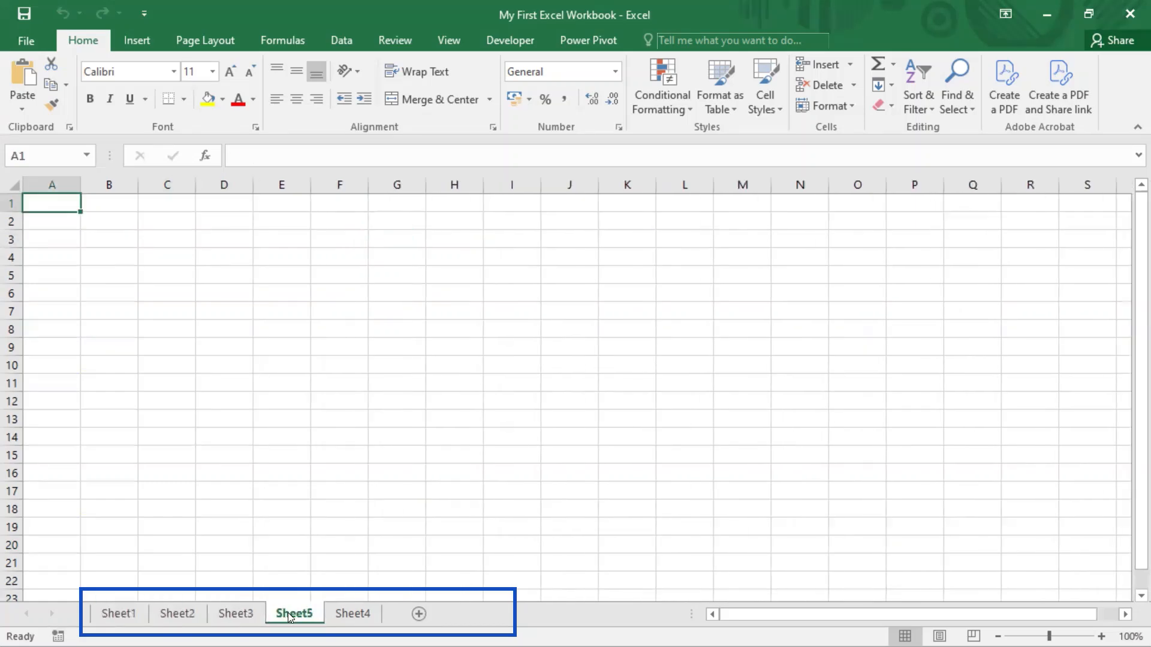
left_click(358, 614)
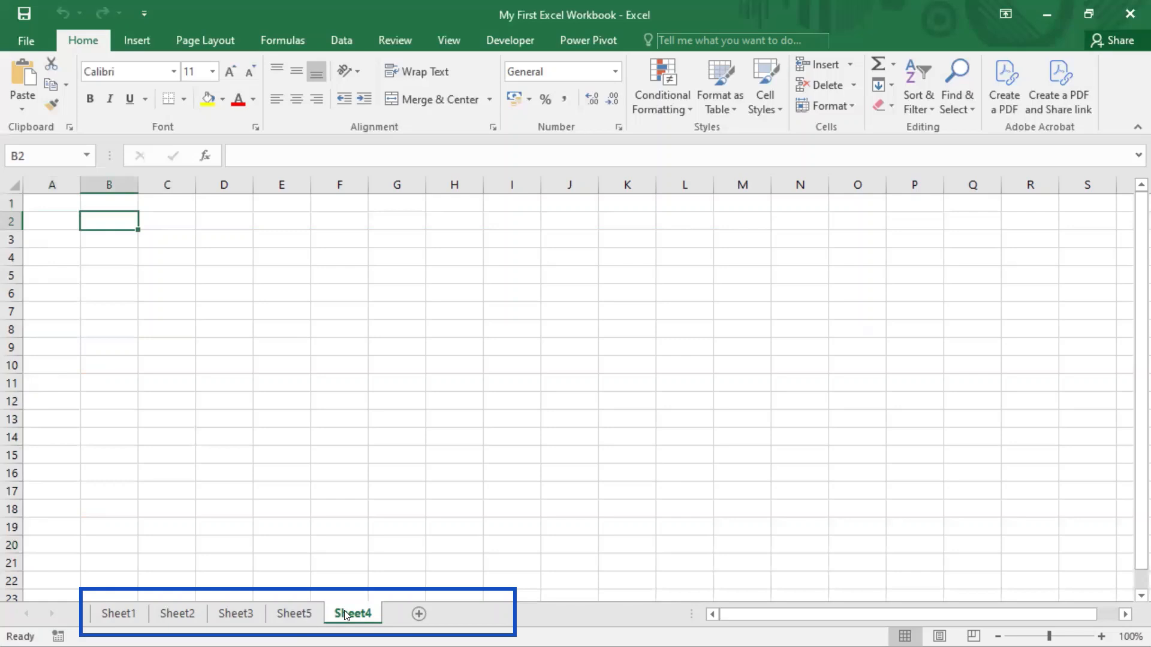
left_click(297, 615)
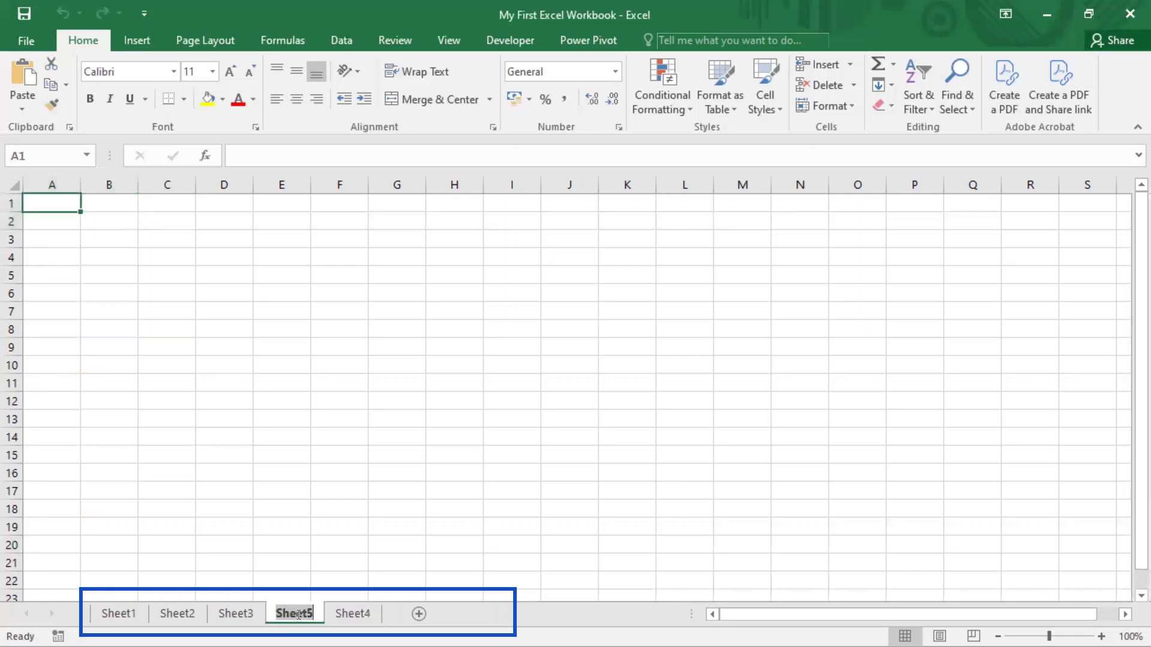
Starting from Sheet3, unhide Sheet7 by choosing it from the list of hidden worksheets.
right_click(246, 610)
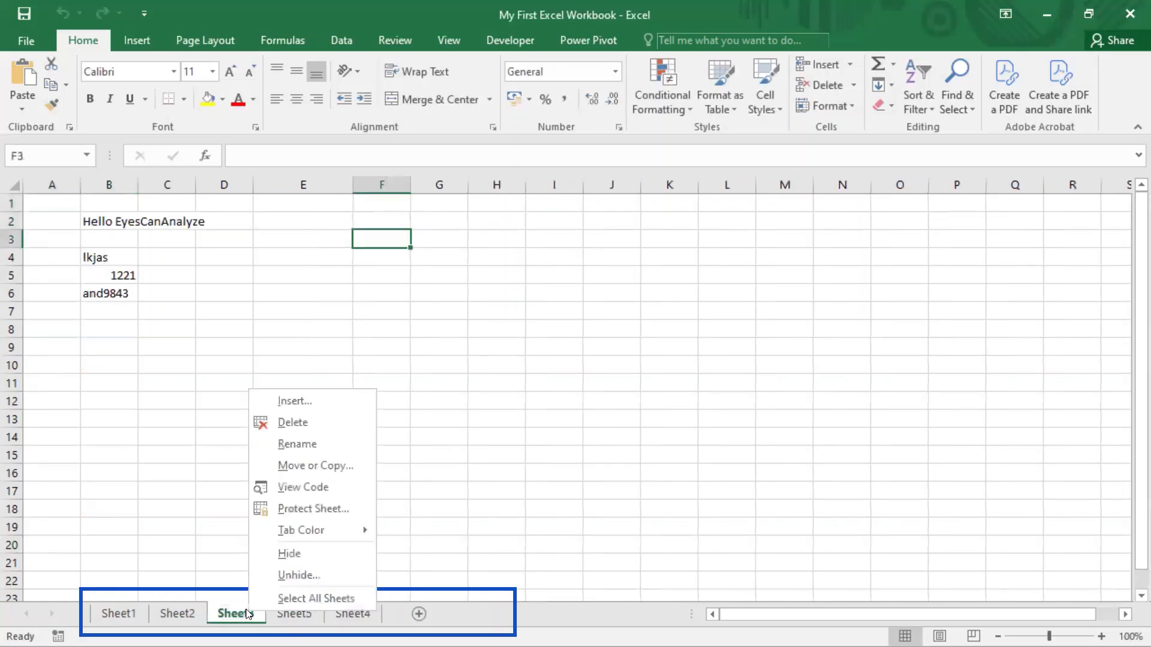
left_click(304, 577)
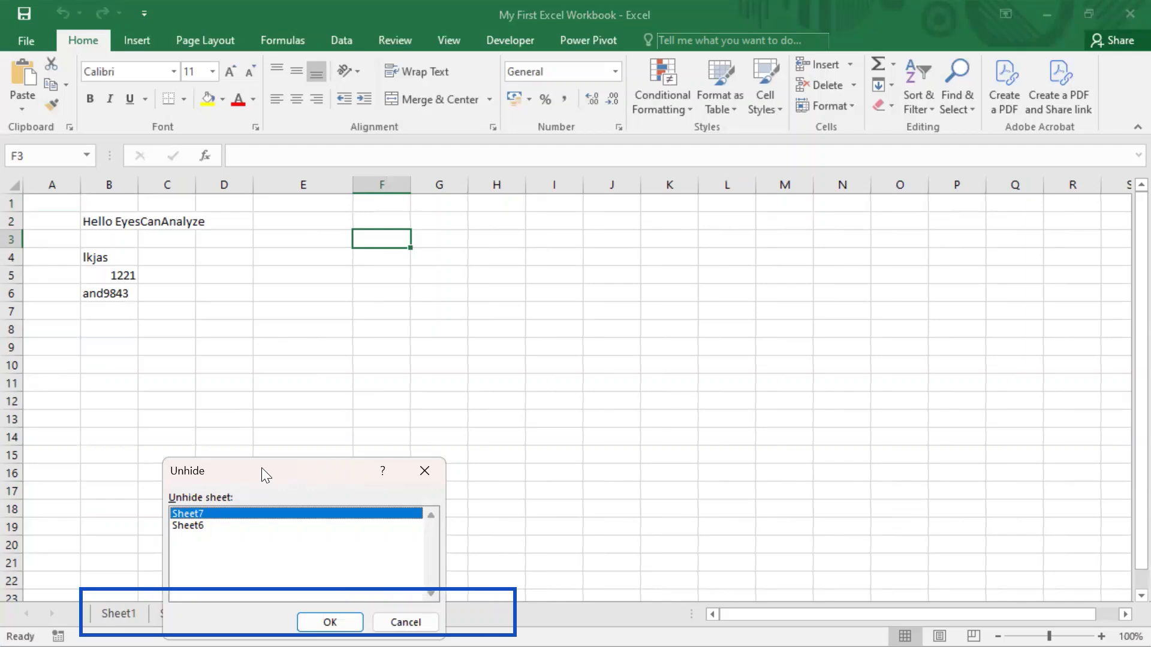
left_click_drag(262, 468, 325, 232)
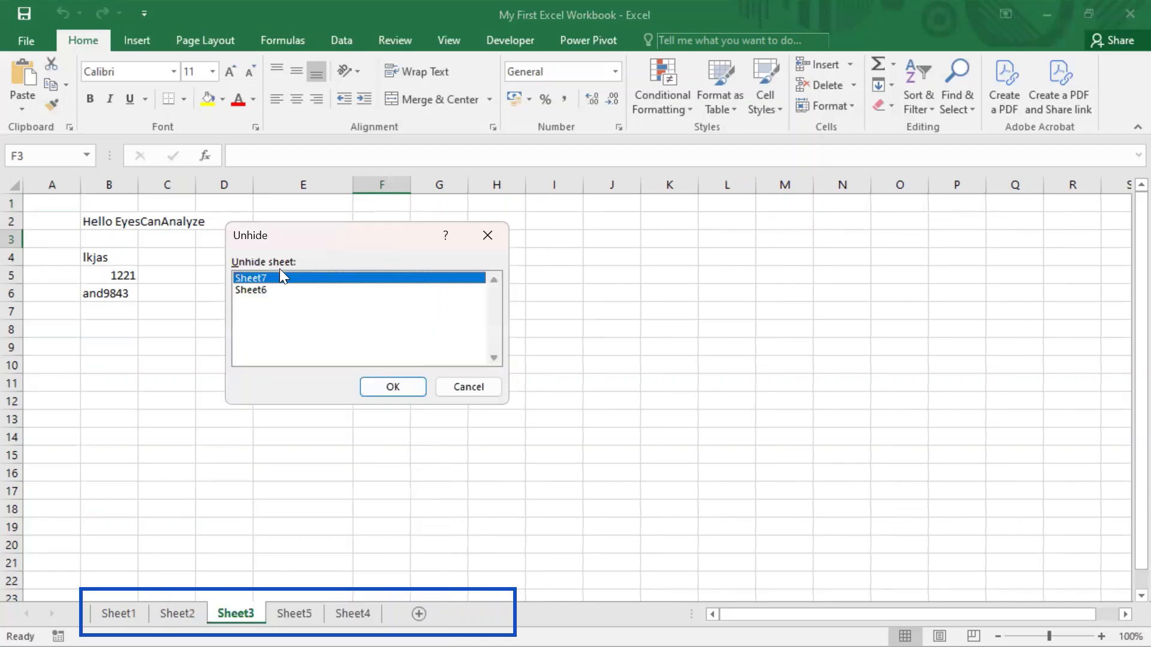
left_click(254, 290)
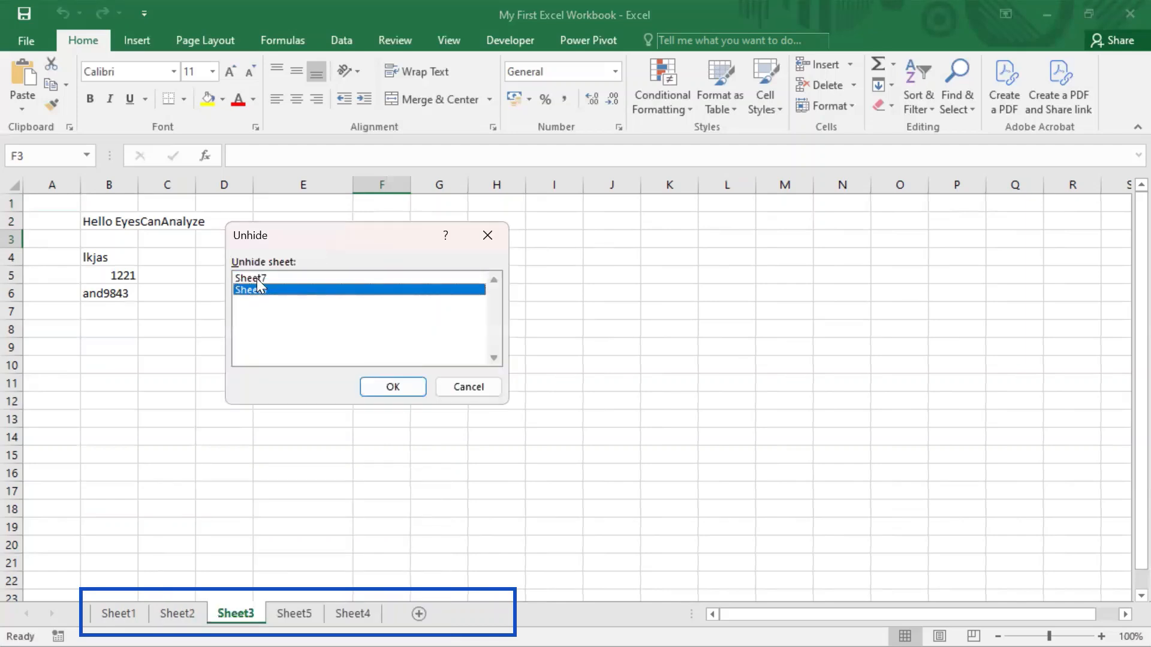
left_click(257, 279)
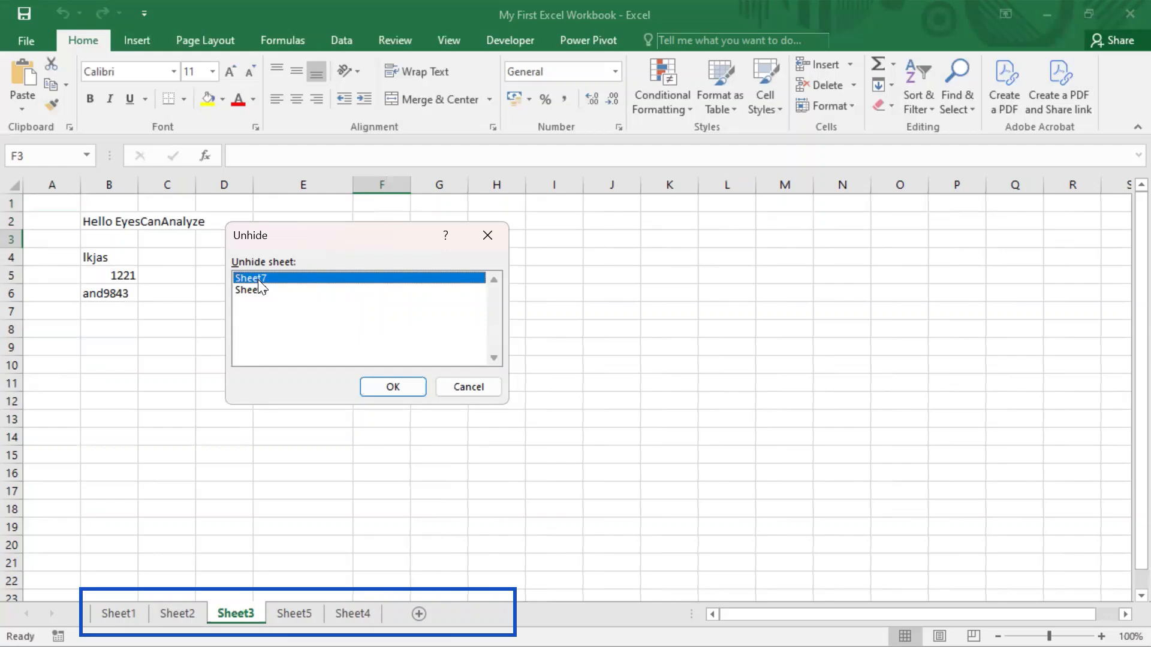
double_click(257, 280)
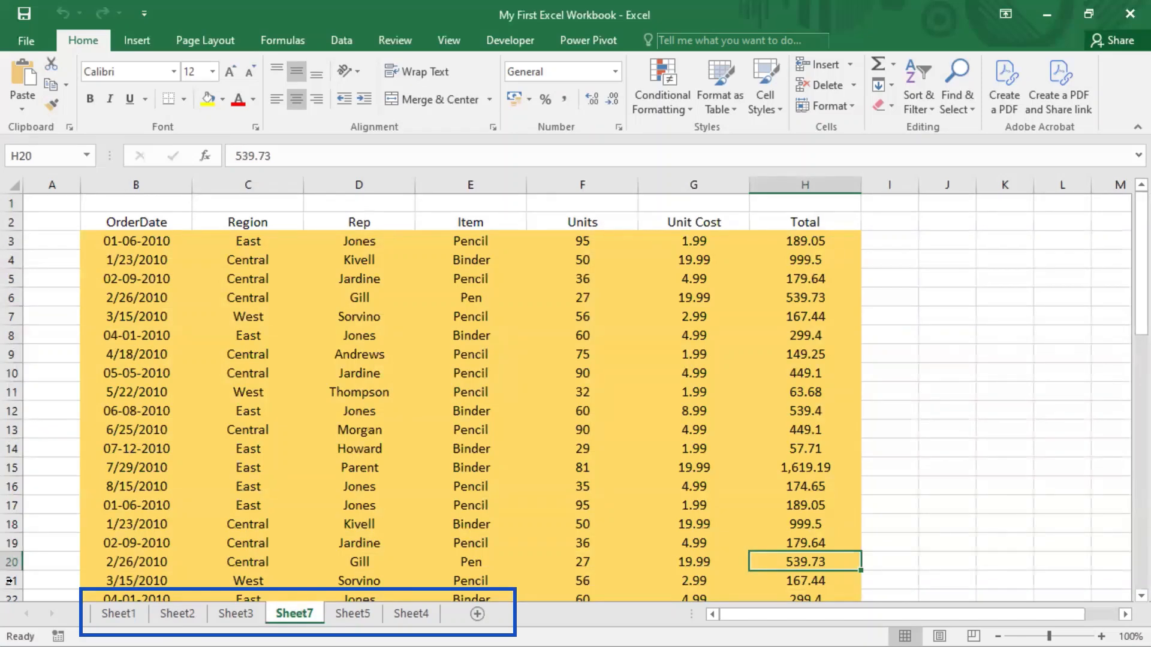
Unhide the remaining hidden worksheet, Sheet6.
right_click(284, 616)
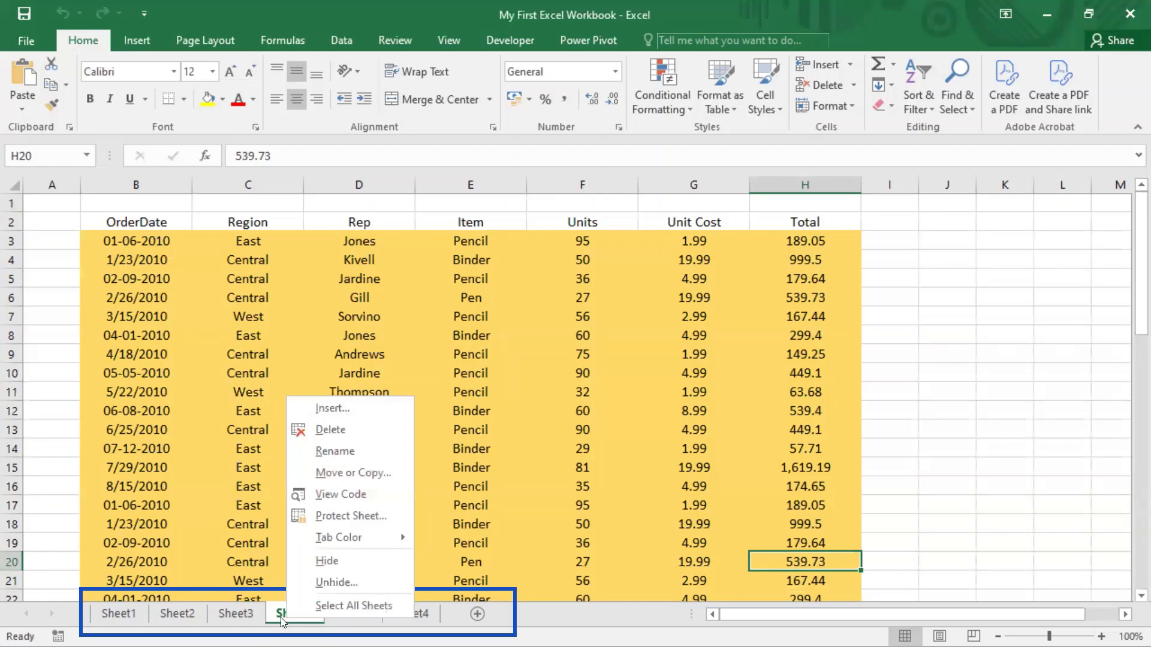
left_click(362, 581)
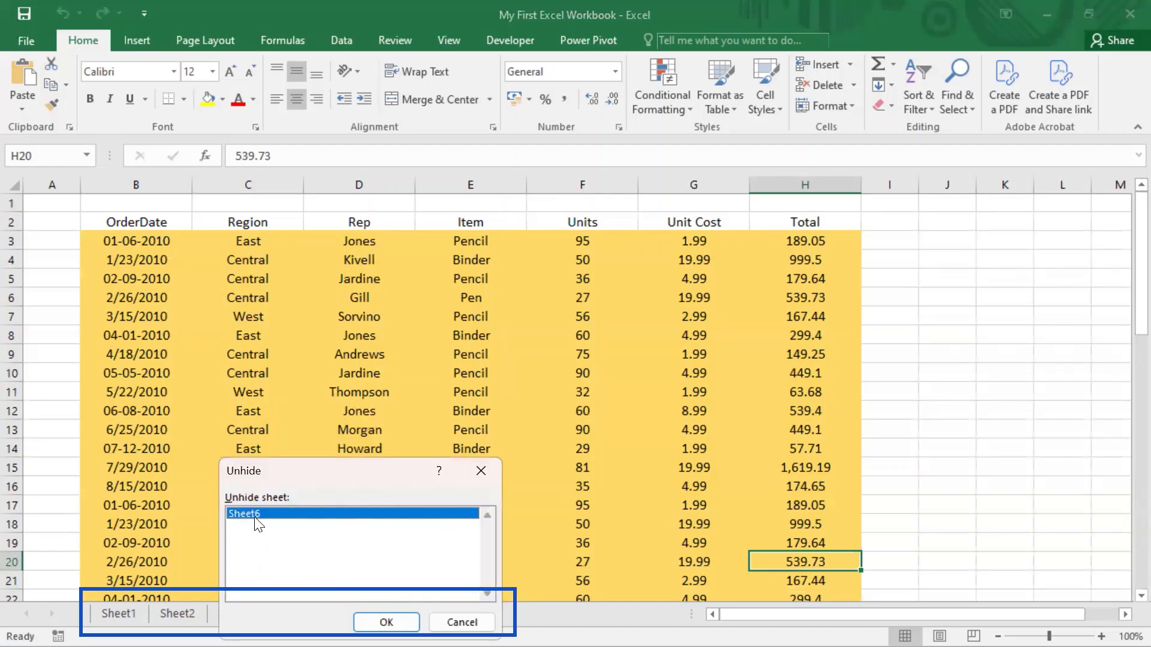
key("Return")
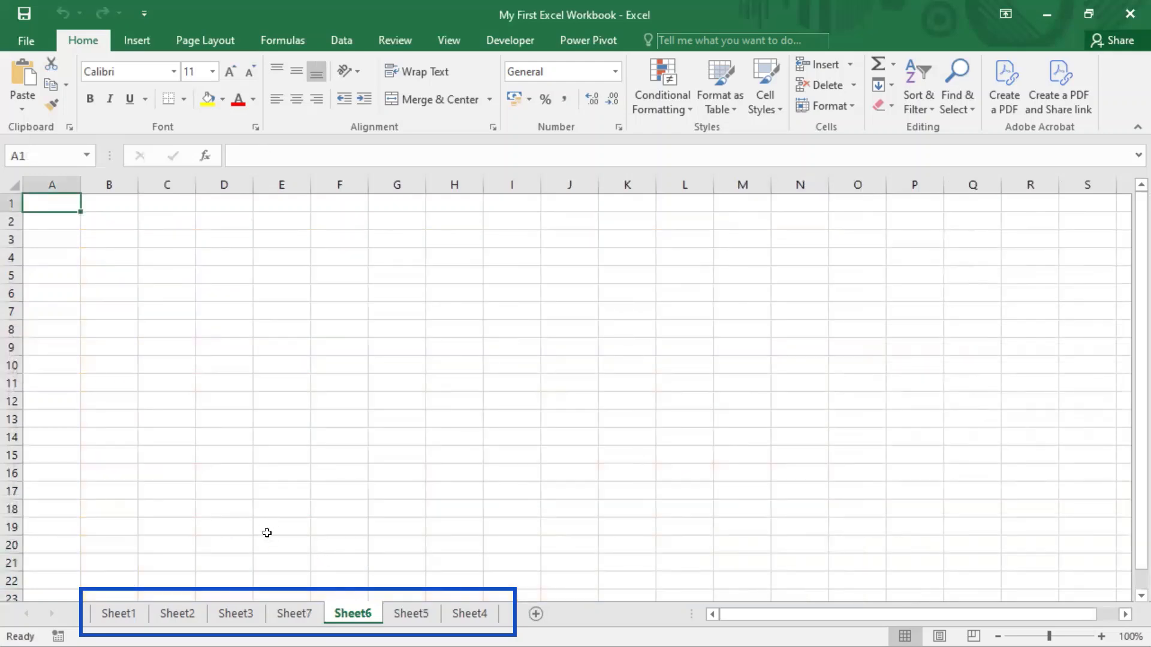
Return to the order data on Sheet7 and hide that worksheet again.
left_click(297, 614)
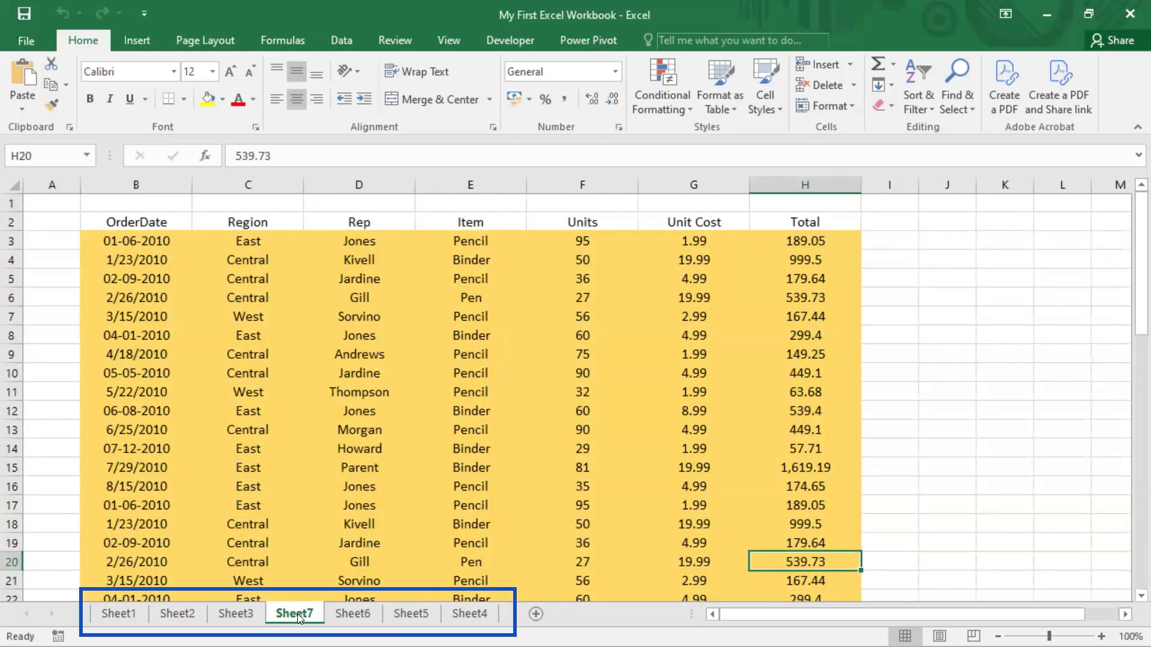
right_click(294, 616)
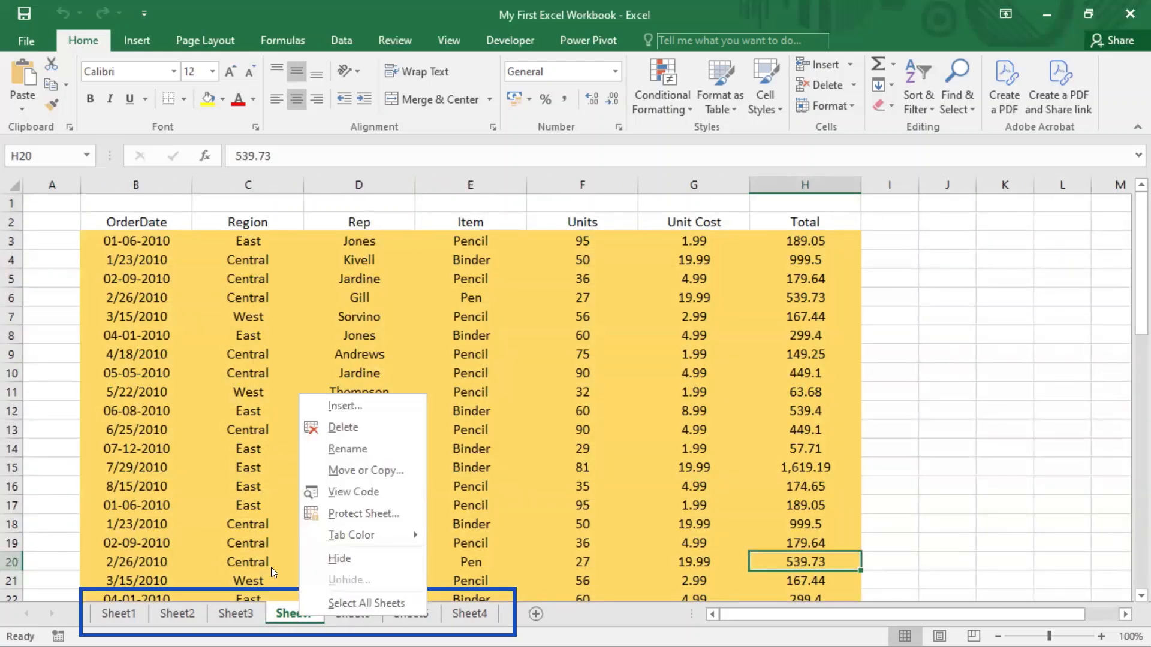
left_click(286, 612)
right_click(287, 611)
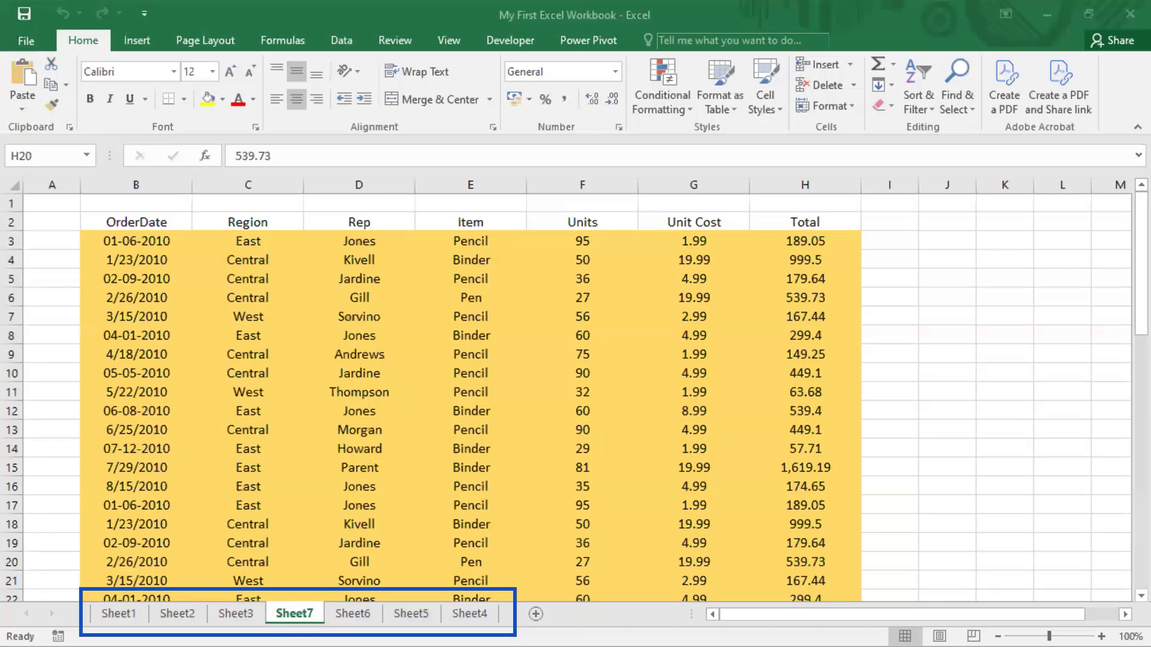
right_click(297, 609)
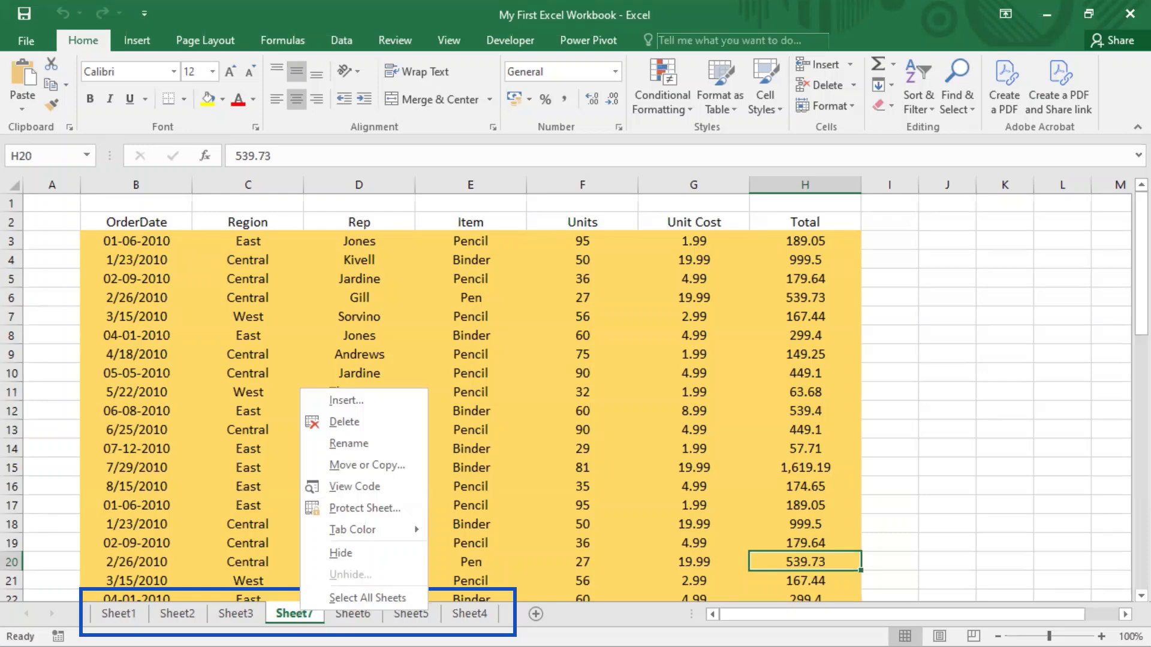
right_click(290, 614)
left_click(332, 561)
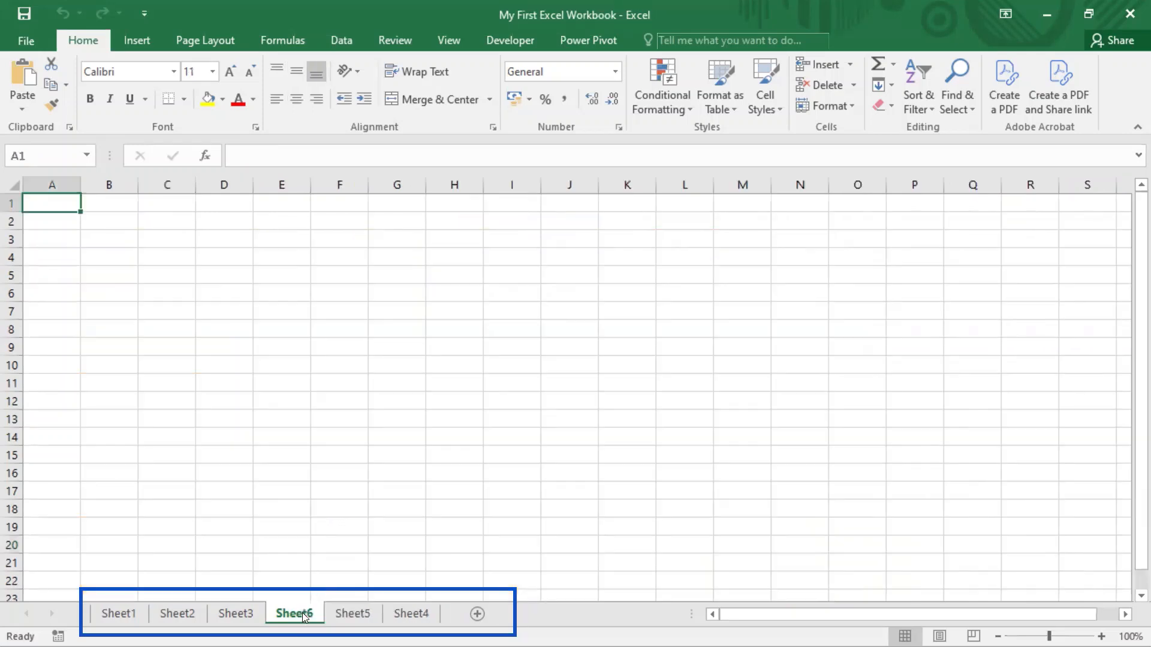
Unhide Sheet7 so that the order data worksheet is back in the workbook.
right_click(302, 612)
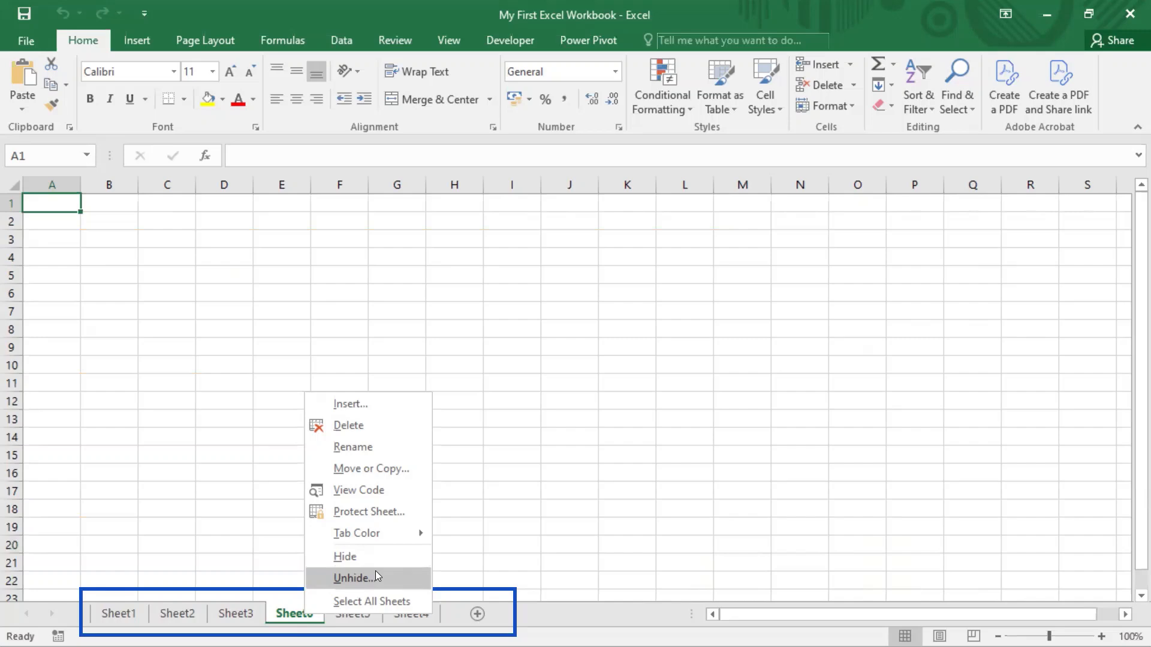
left_click(346, 581)
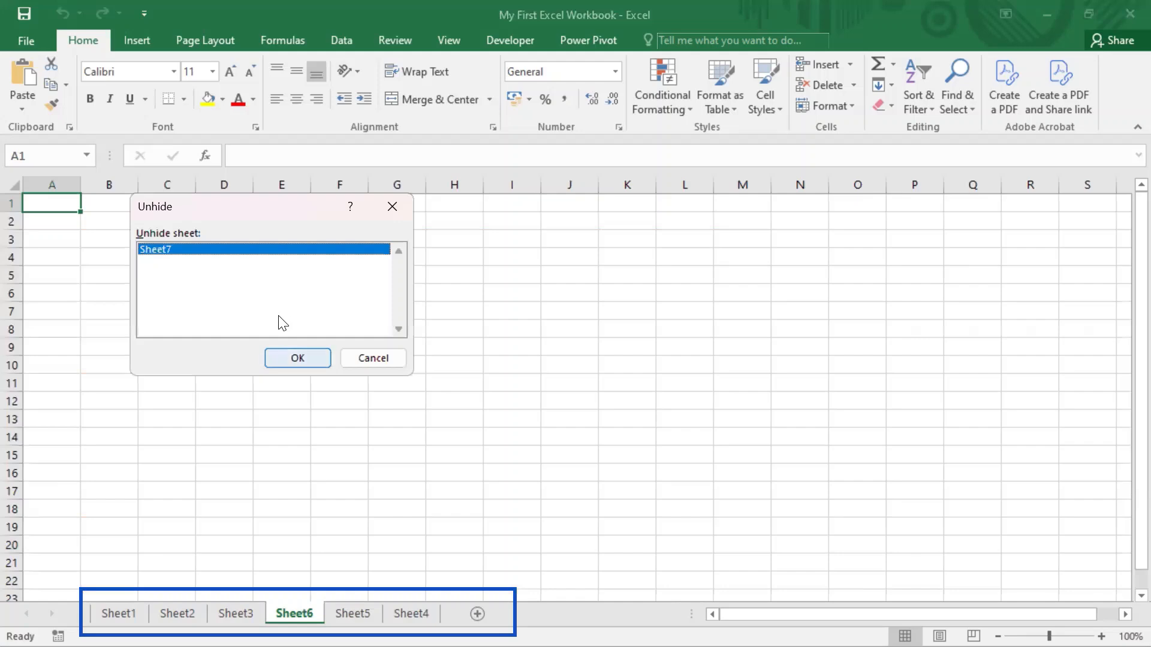
key("Return")
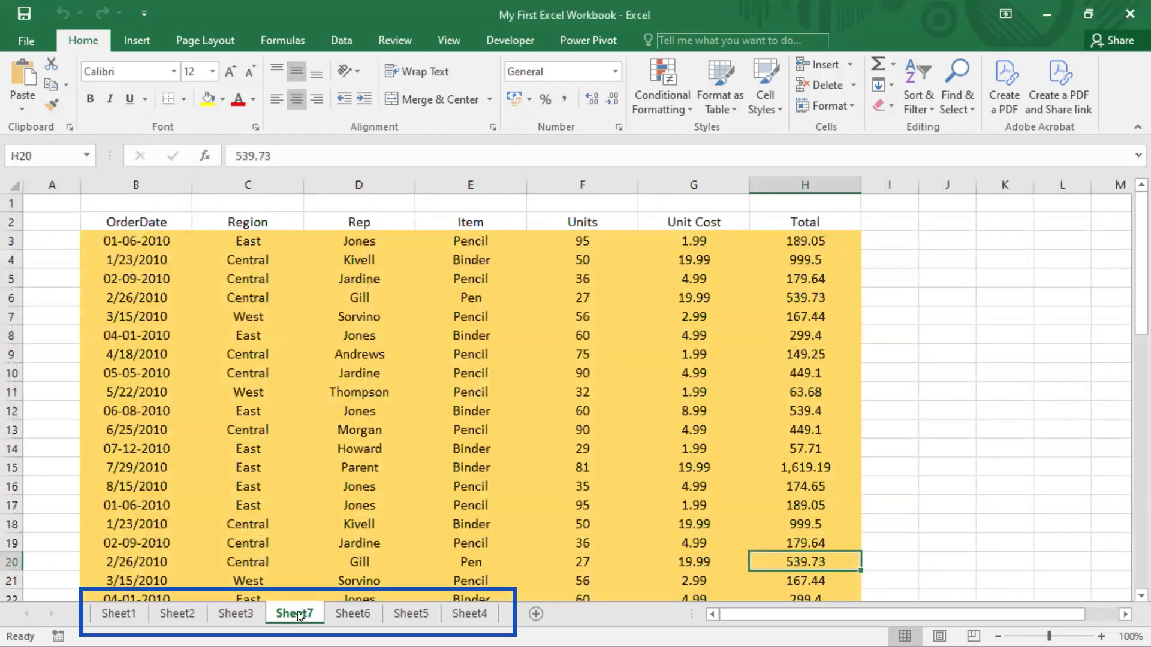
left_click(433, 593)
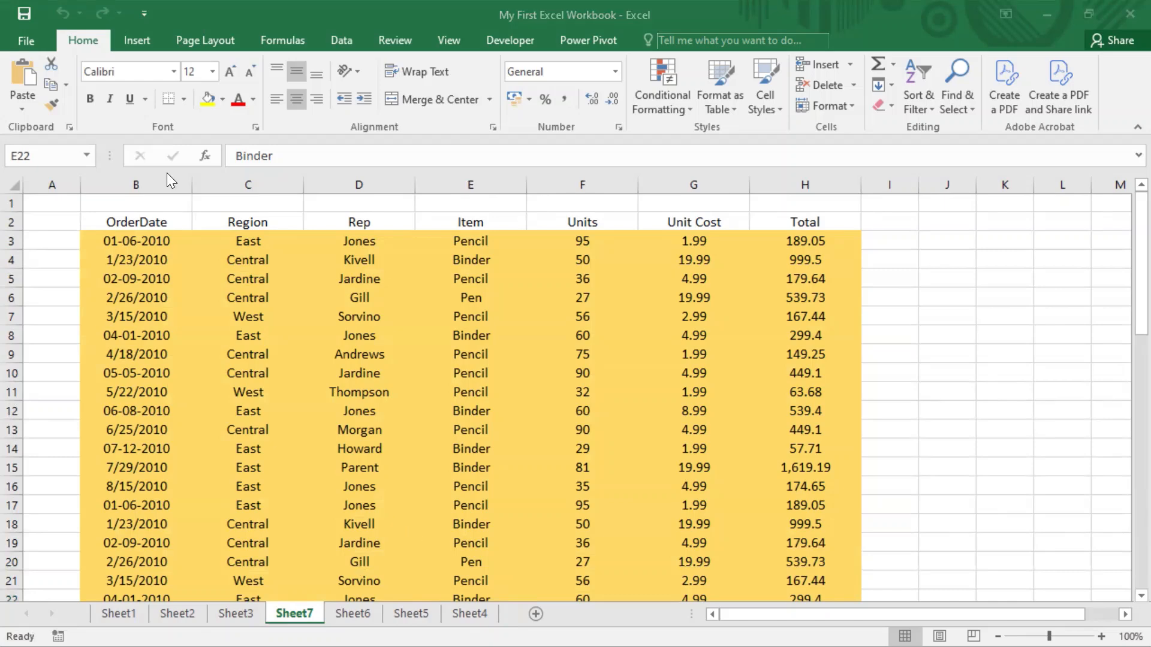
left_click(76, 38)
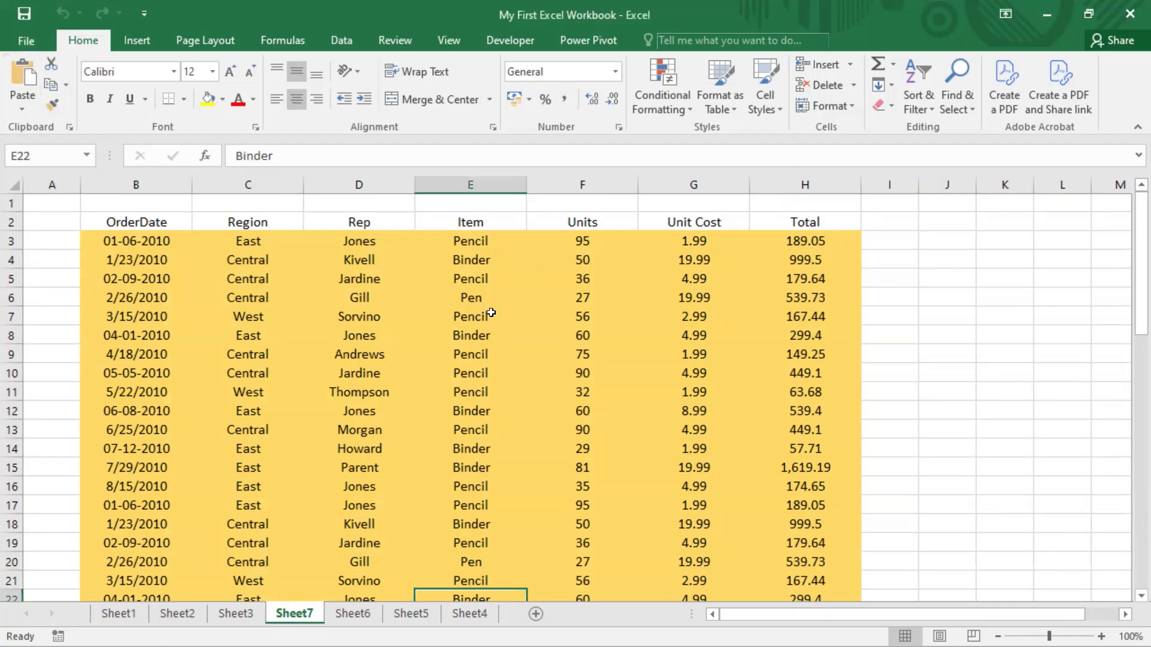
left_click(575, 3)
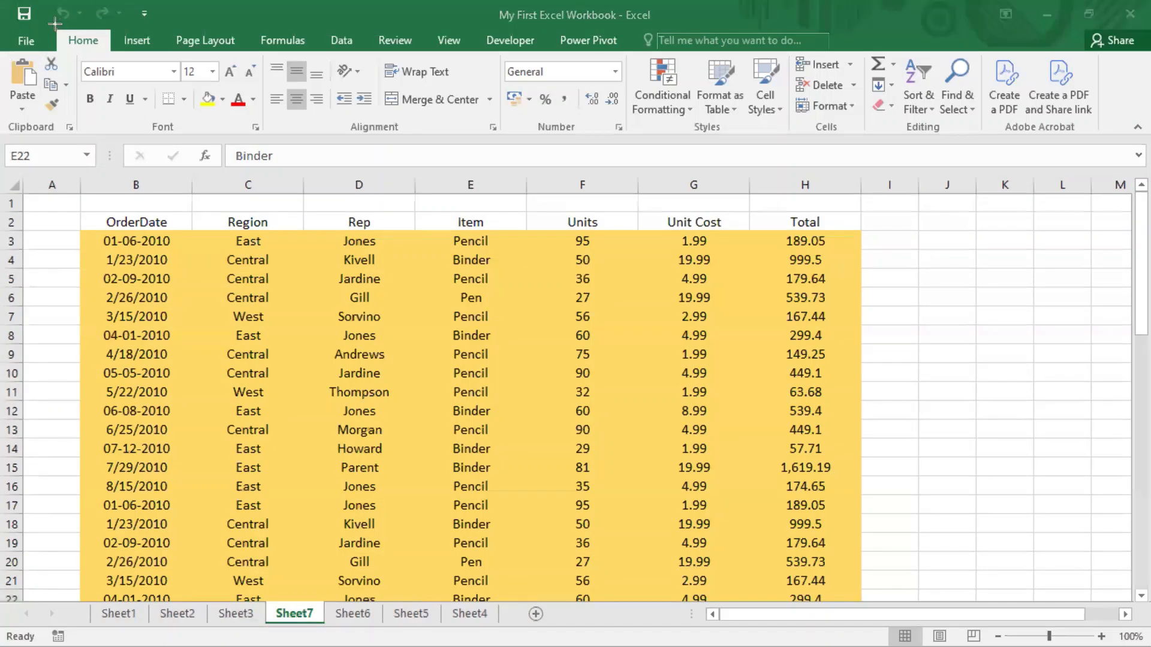
left_click_drag(55, 25, 111, 59)
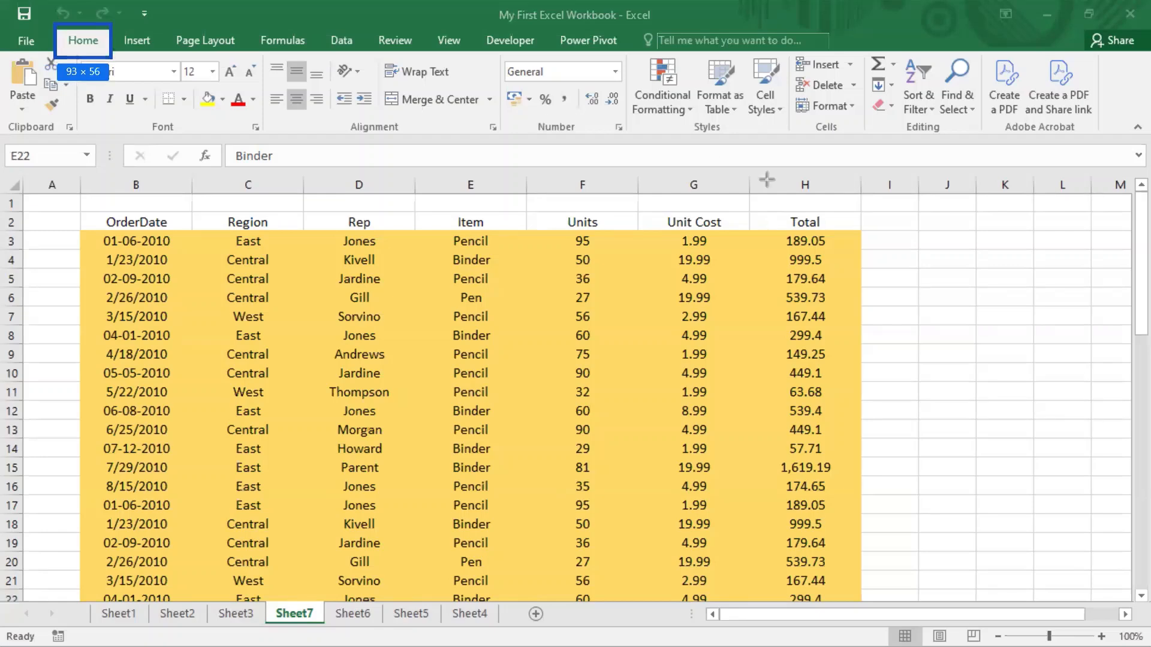
mouse_move(786, 90)
left_mouse_down()
mouse_move(789, 107)
mouse_move(866, 137)
left_mouse_up()
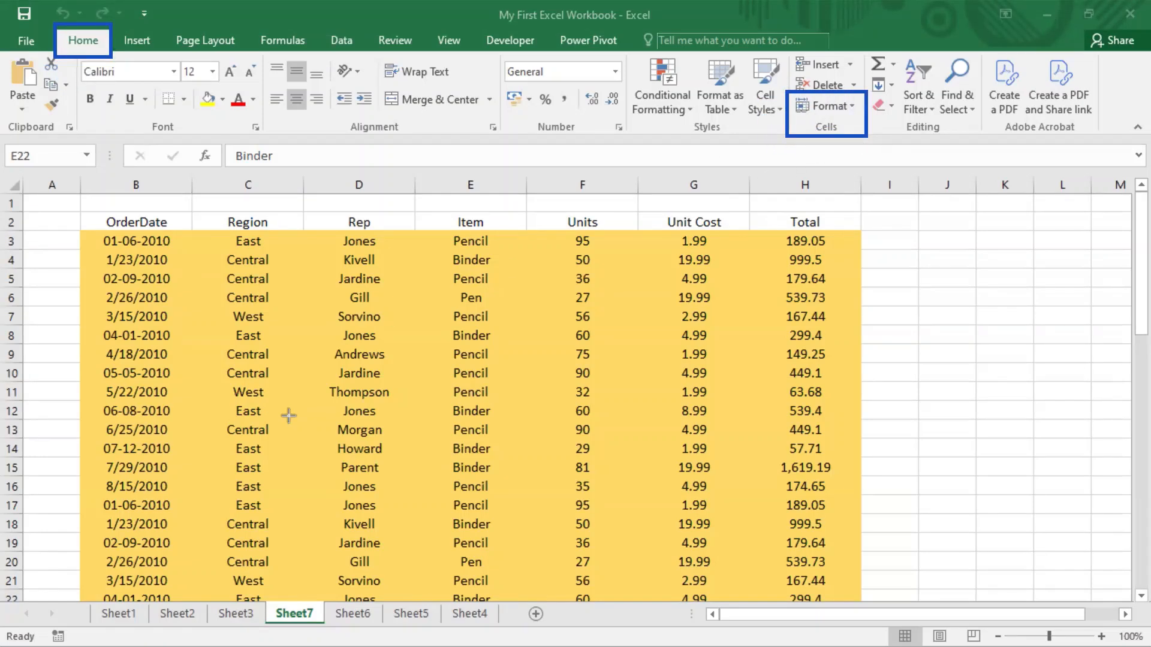
Hide the order data worksheet Sheet7 with the Hide Sheet command from the cell Format options.
left_click(852, 106)
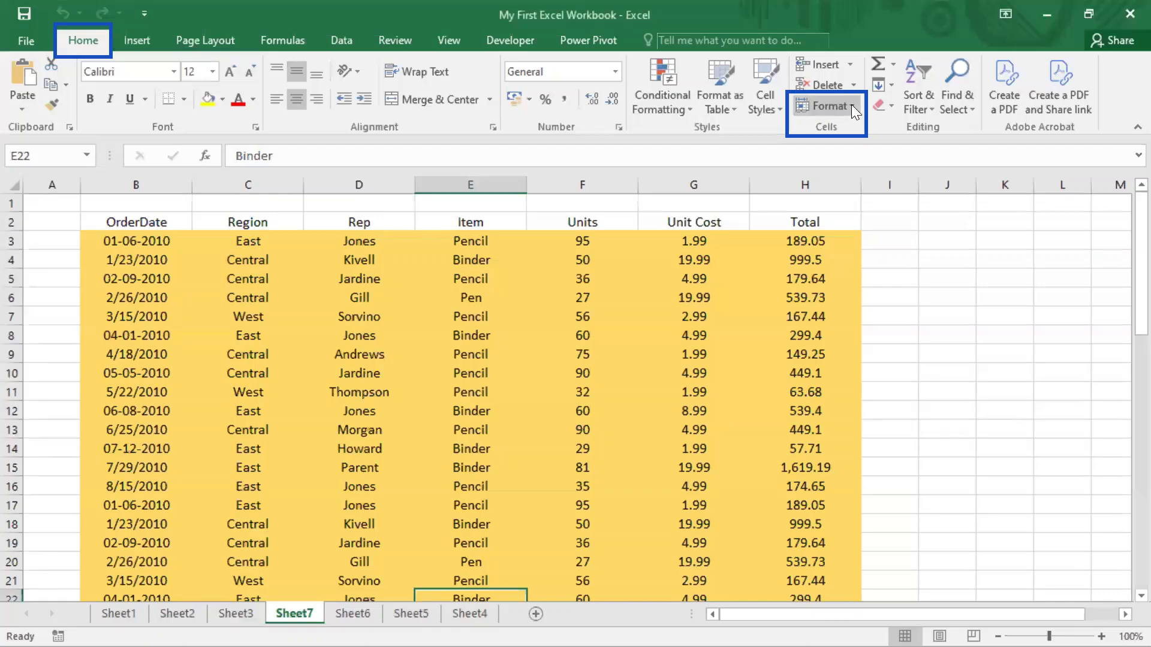
left_click(851, 104)
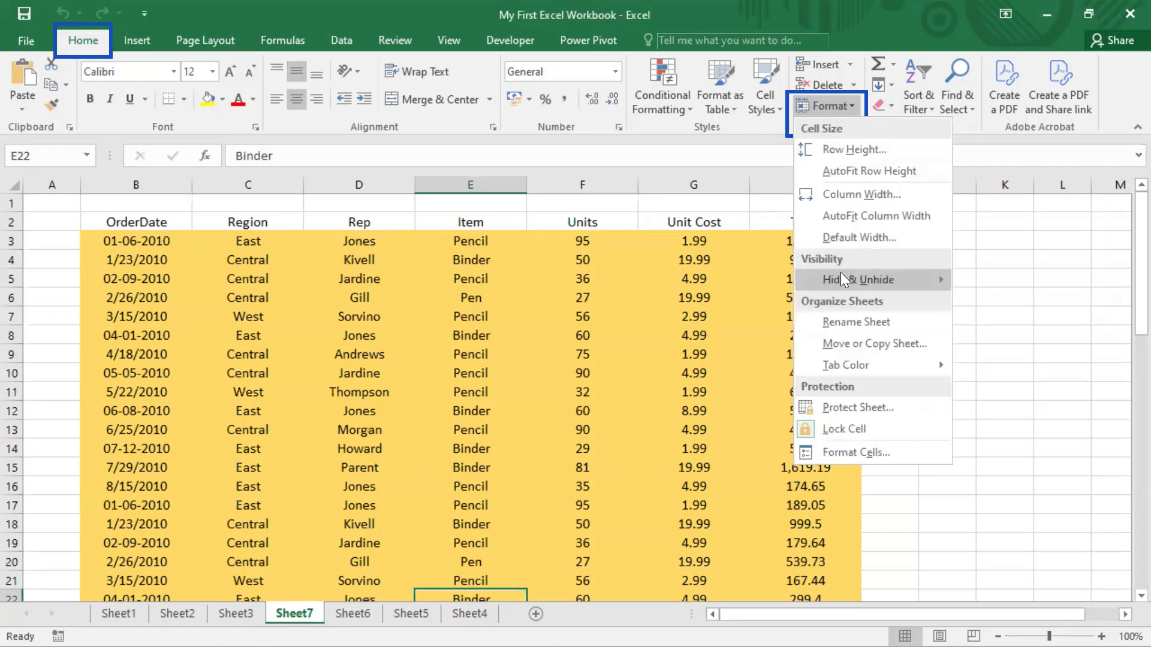
mouse_move(844, 282)
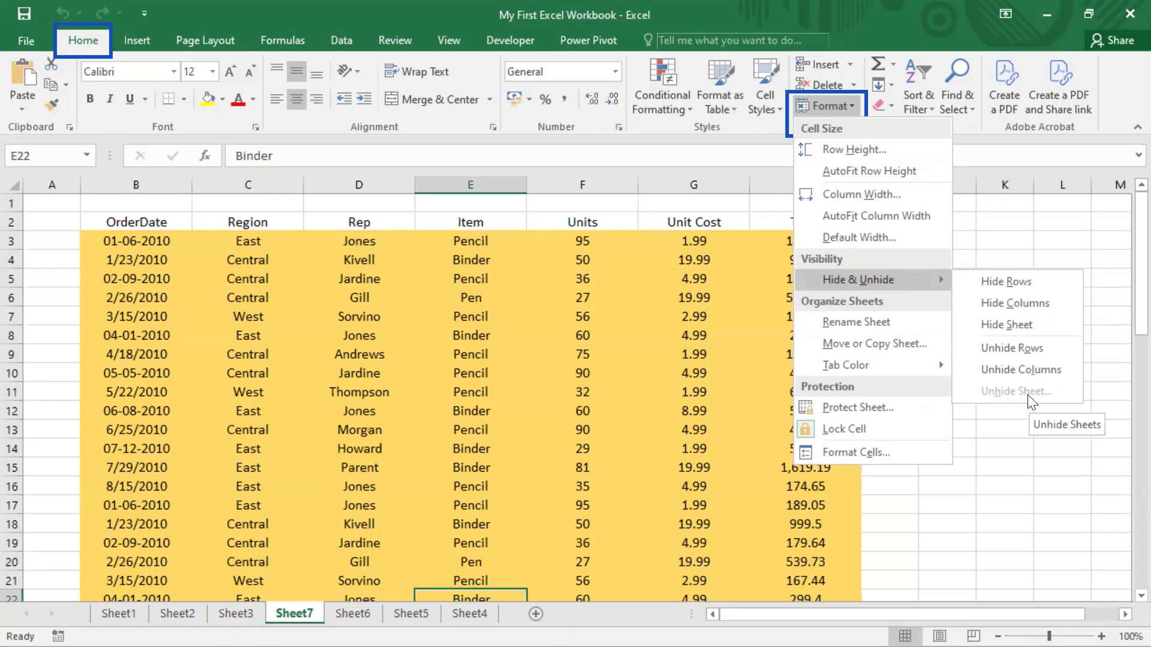
left_click(1032, 331)
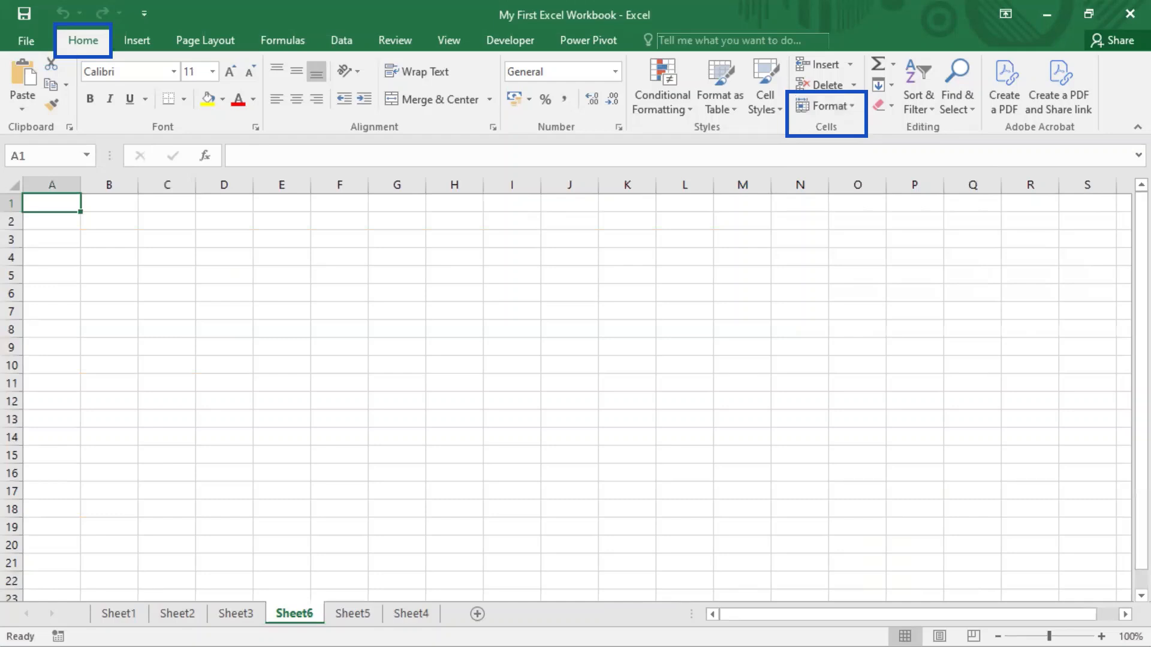
Unhide Sheet7 with the Unhide Sheet command from the cell Format options.
left_click(854, 105)
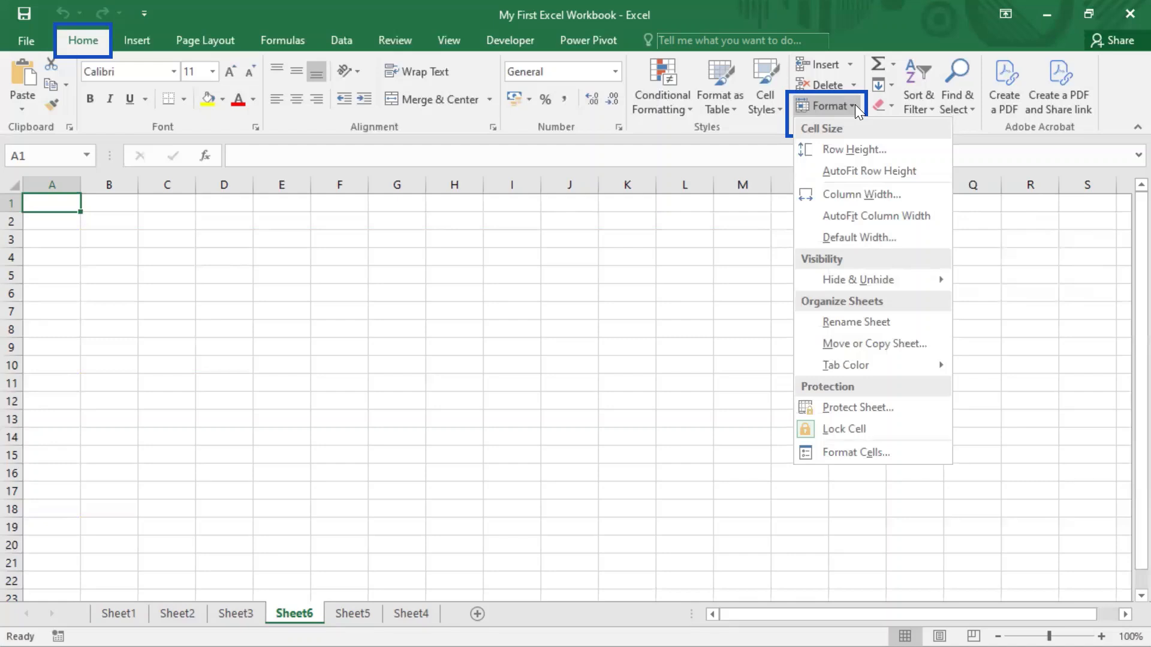
mouse_move(919, 280)
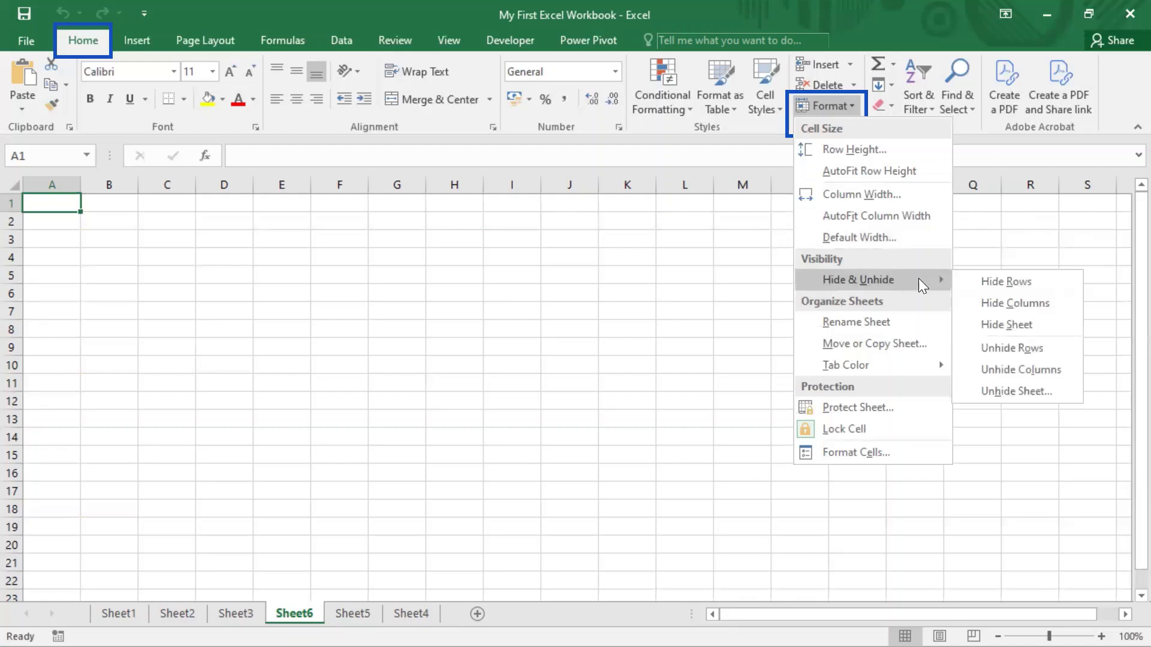
left_click(1012, 391)
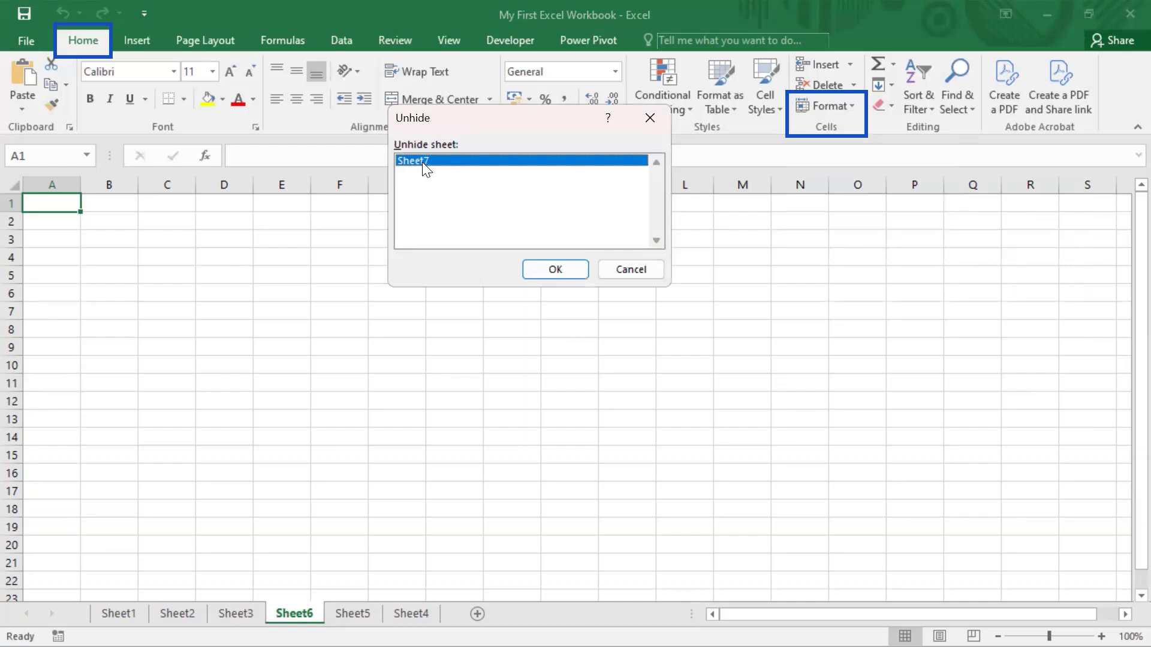
left_click(557, 270)
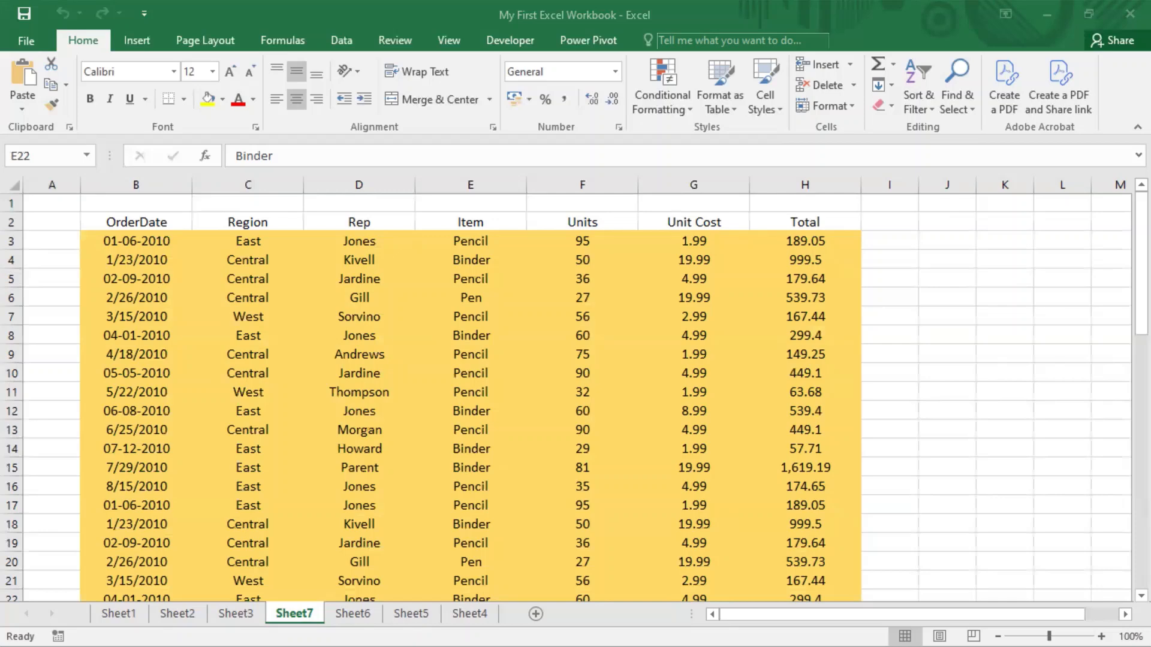
Search Windows for "key", open the On-Screen Keyboard and place it over the middle of the order data.
key("super")
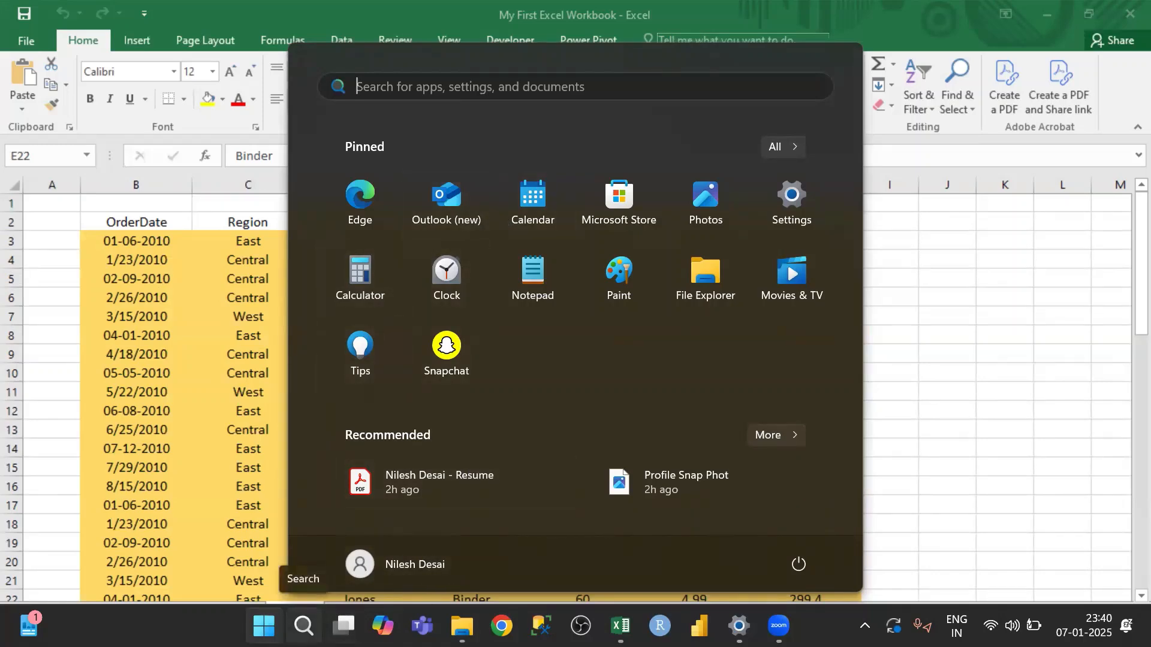
type("key")
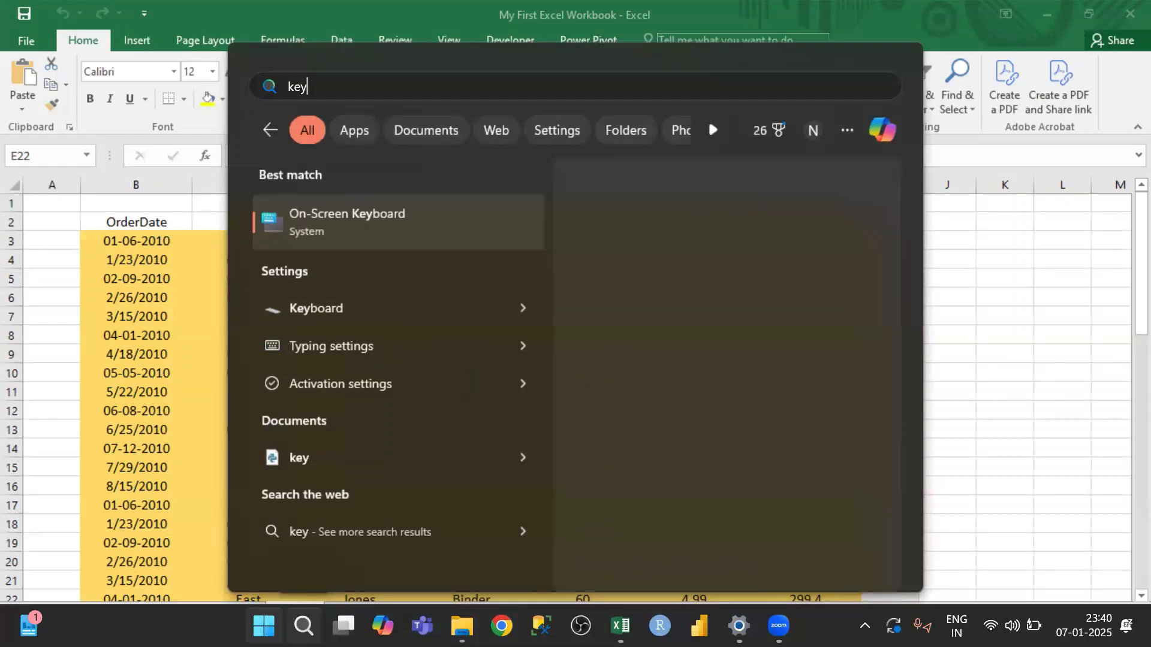
left_click(386, 227)
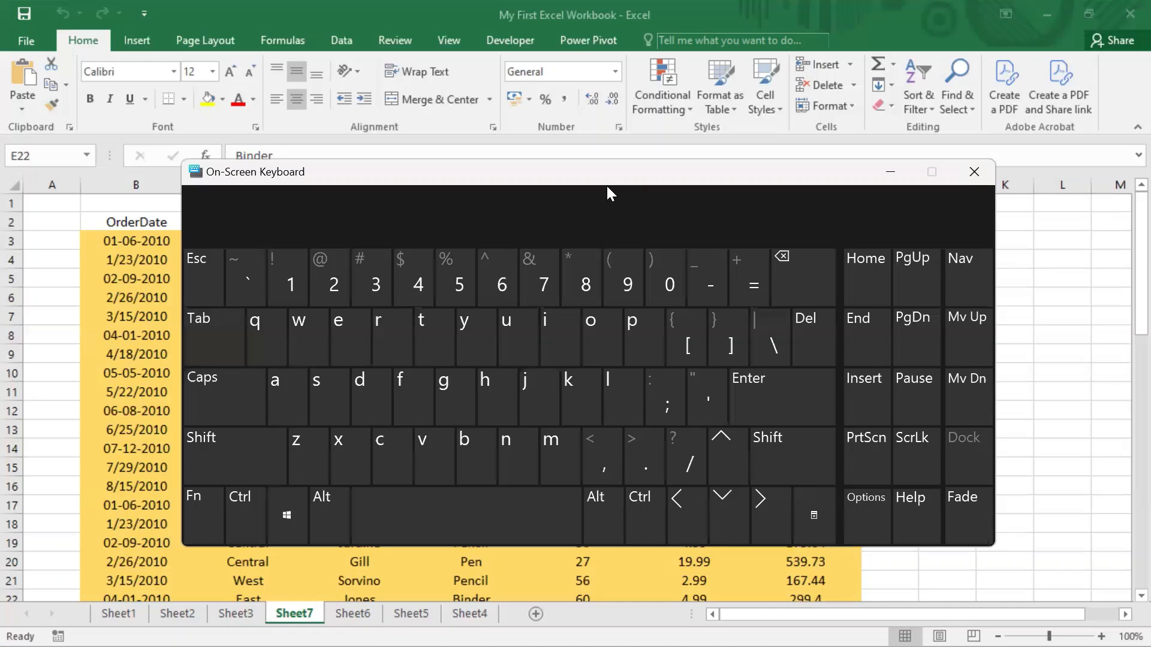
left_click_drag(607, 186, 589, 404)
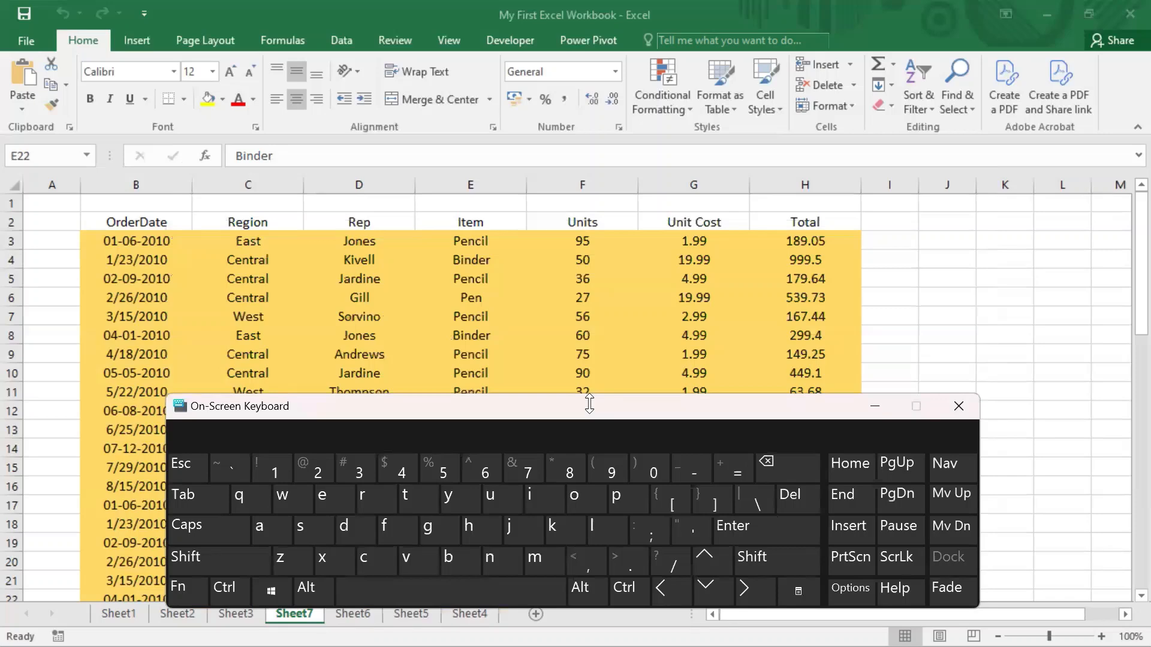
left_click_drag(589, 411, 620, 286)
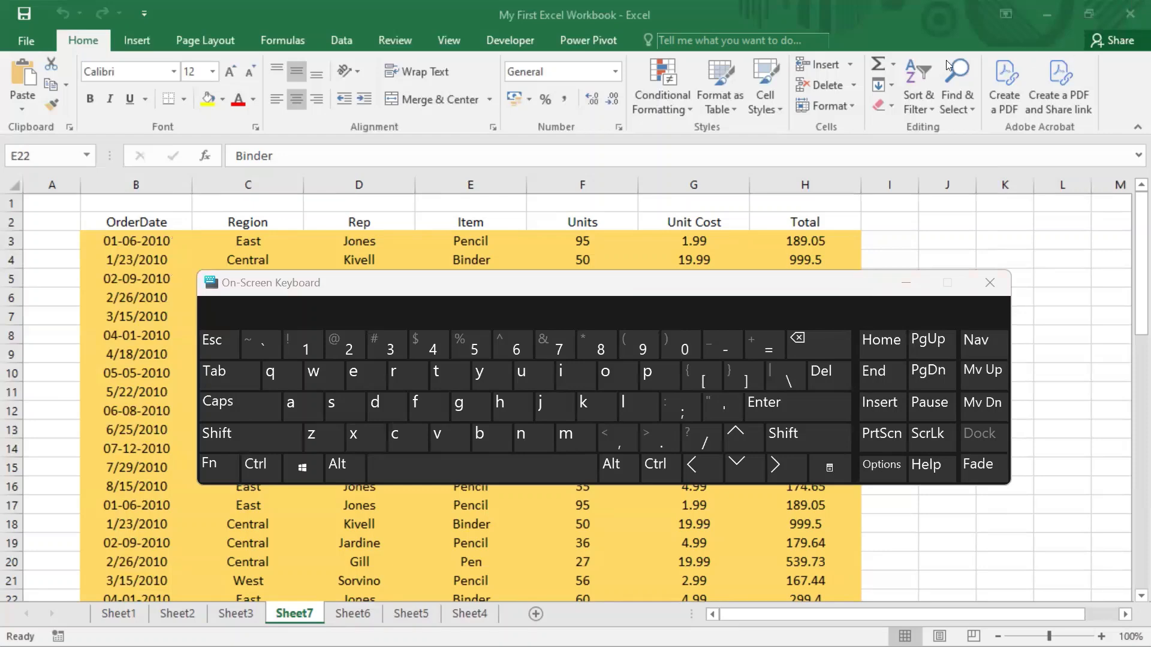
left_click(626, 287)
left_click_drag(626, 287, 633, 441)
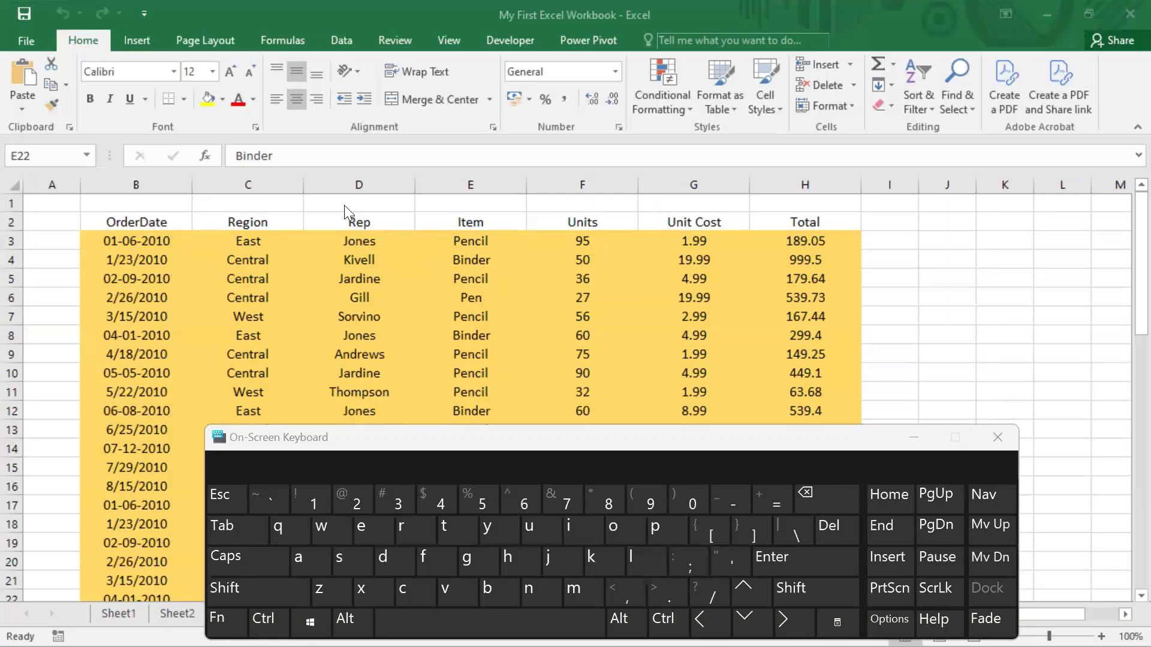
left_click_drag(480, 439, 481, 267)
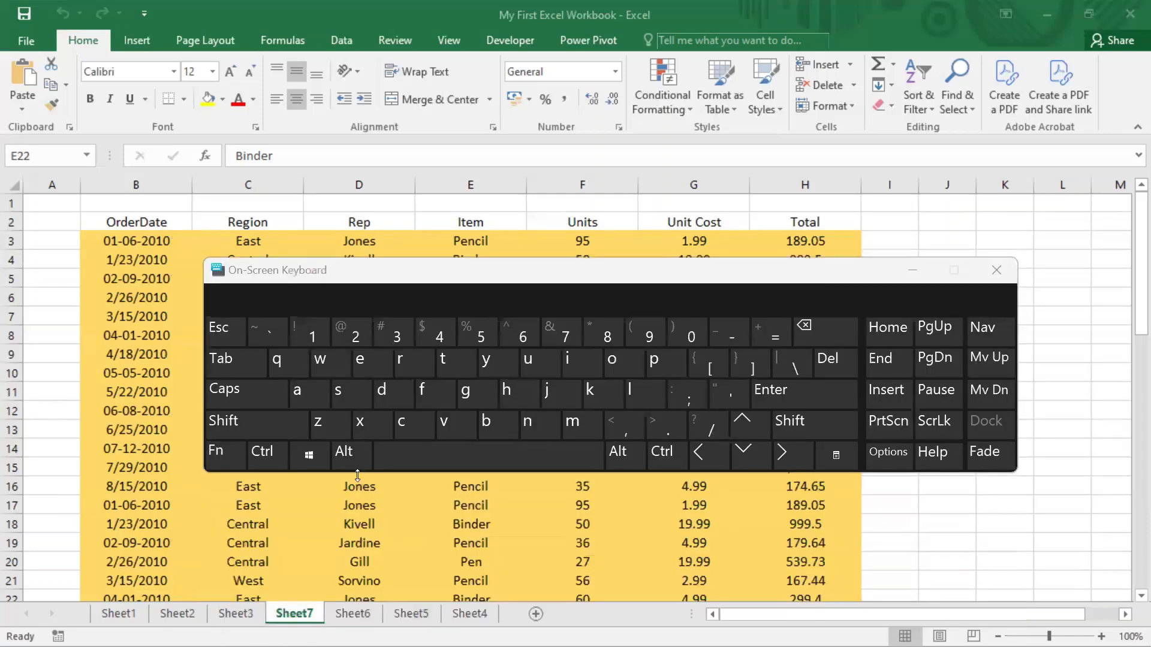
Select cell A6 and display the ribbon's access-key hints.
left_click(352, 456)
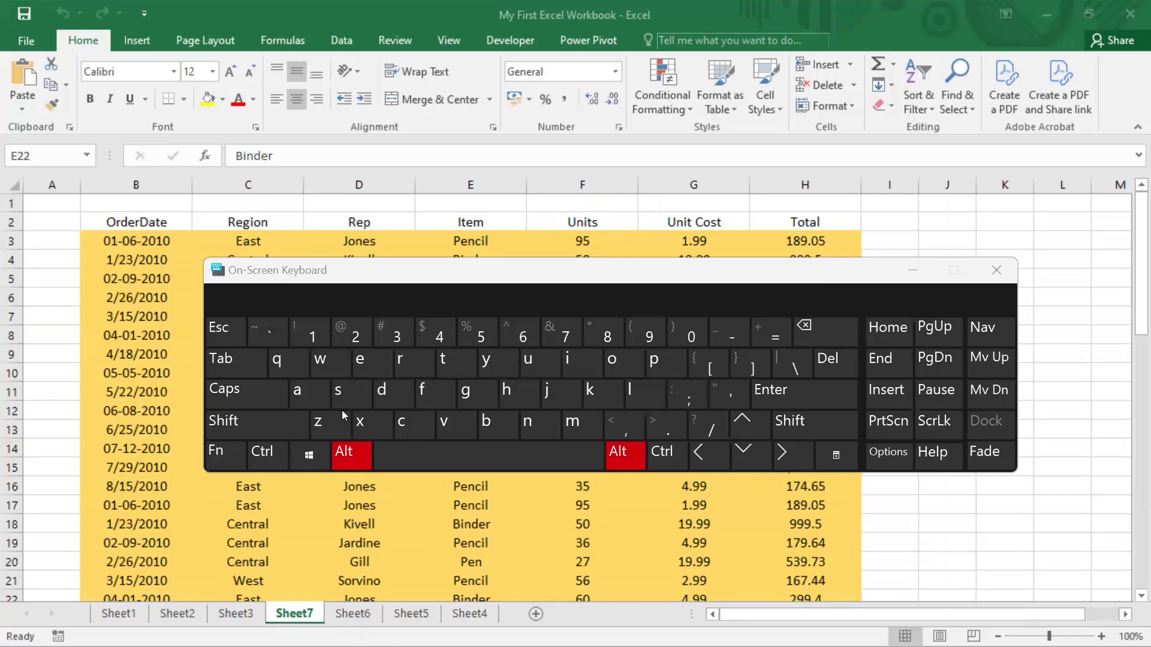
left_click(357, 456)
left_click(57, 300)
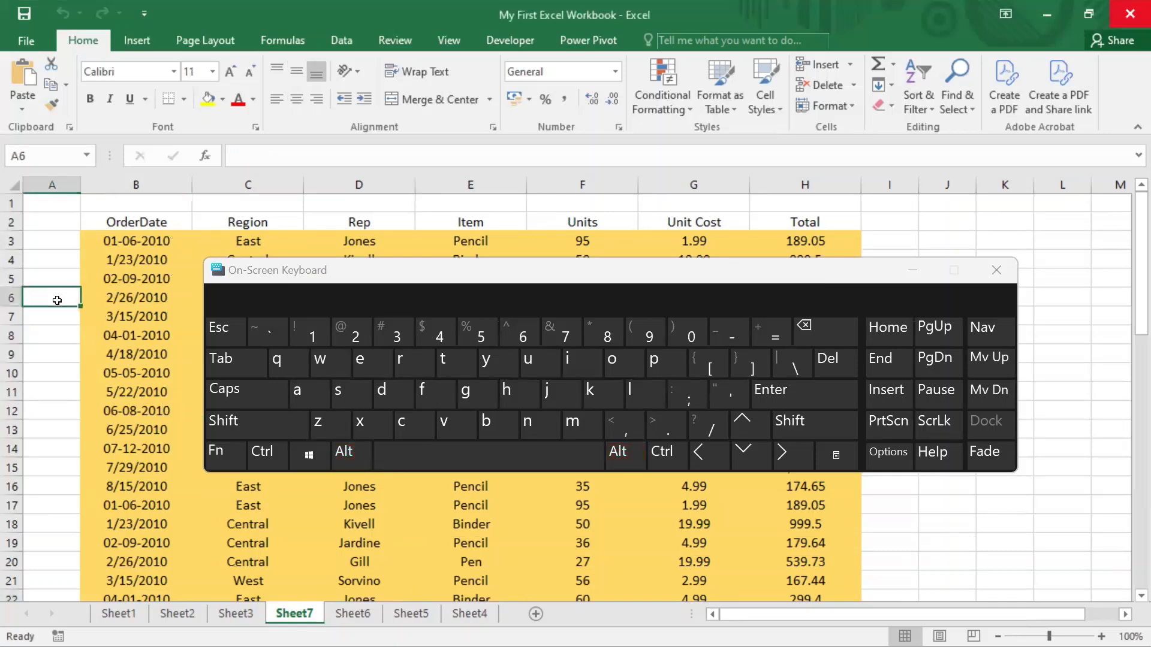
left_click(616, 451)
left_click(615, 452)
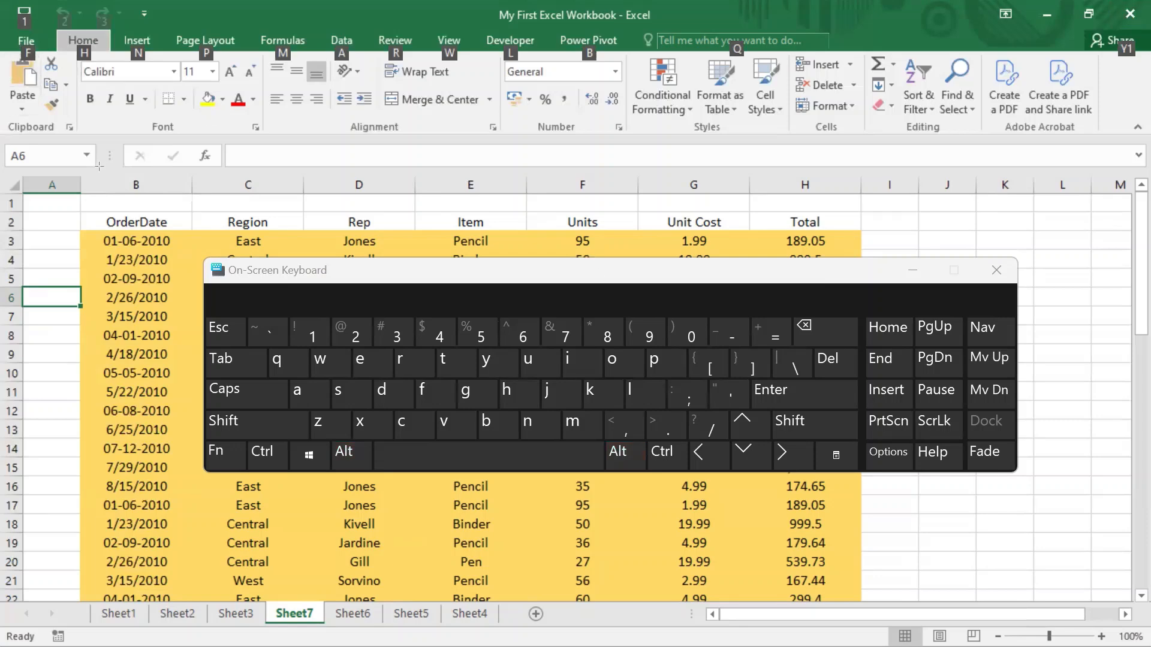
key("f")
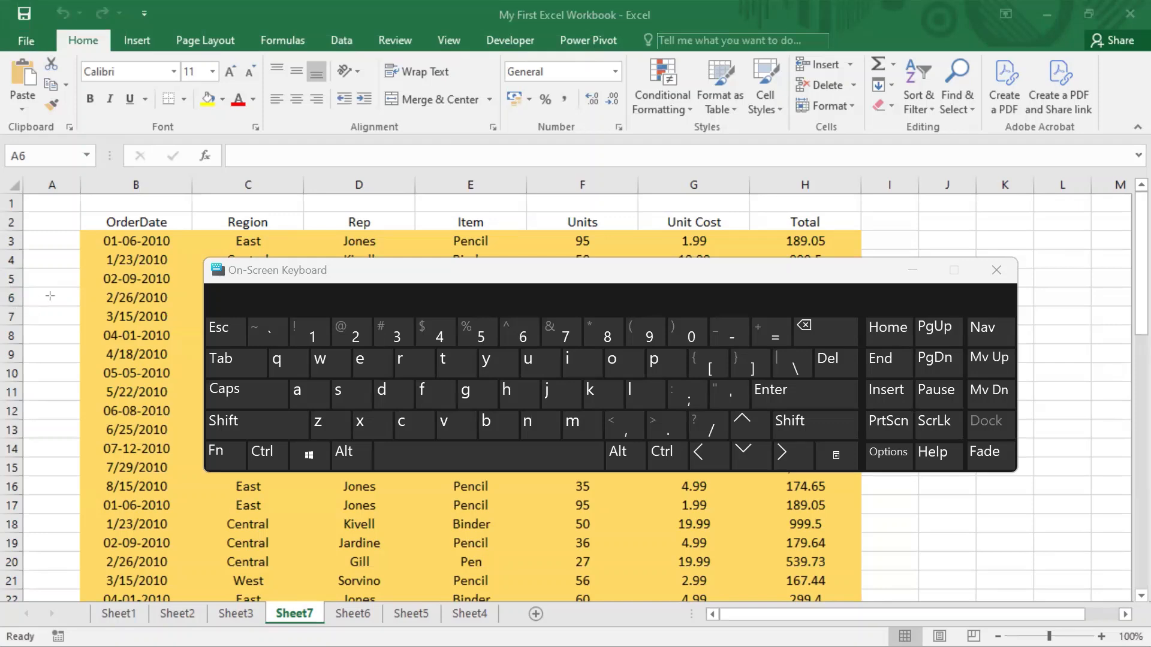
key("alt")
key("alt")
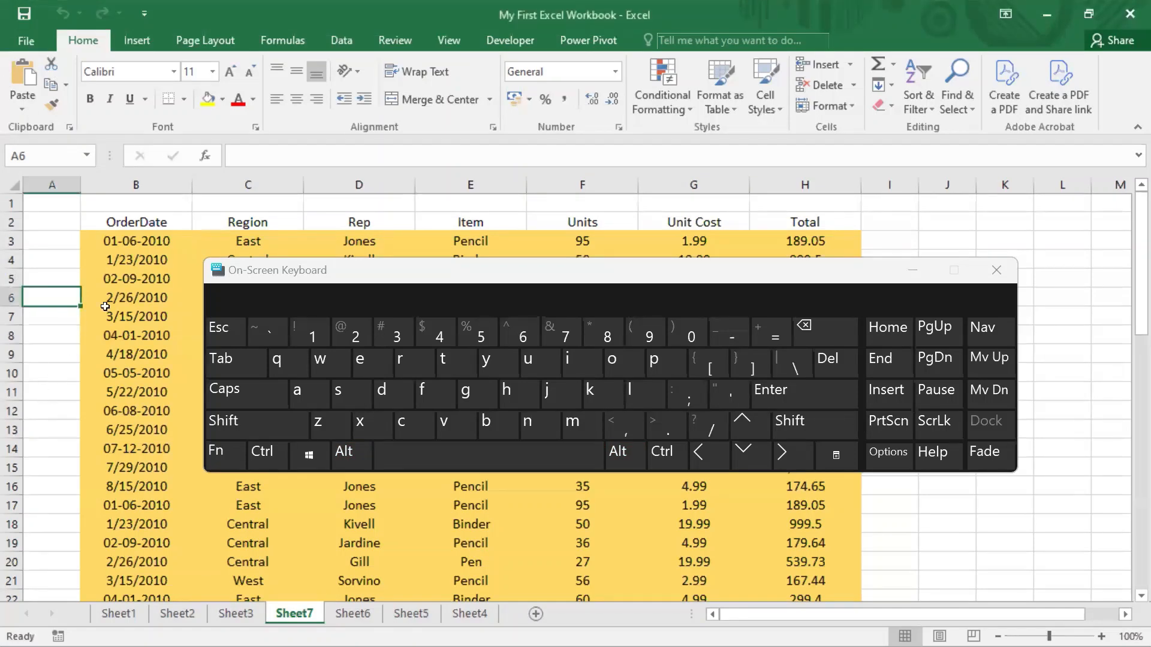
key("alt")
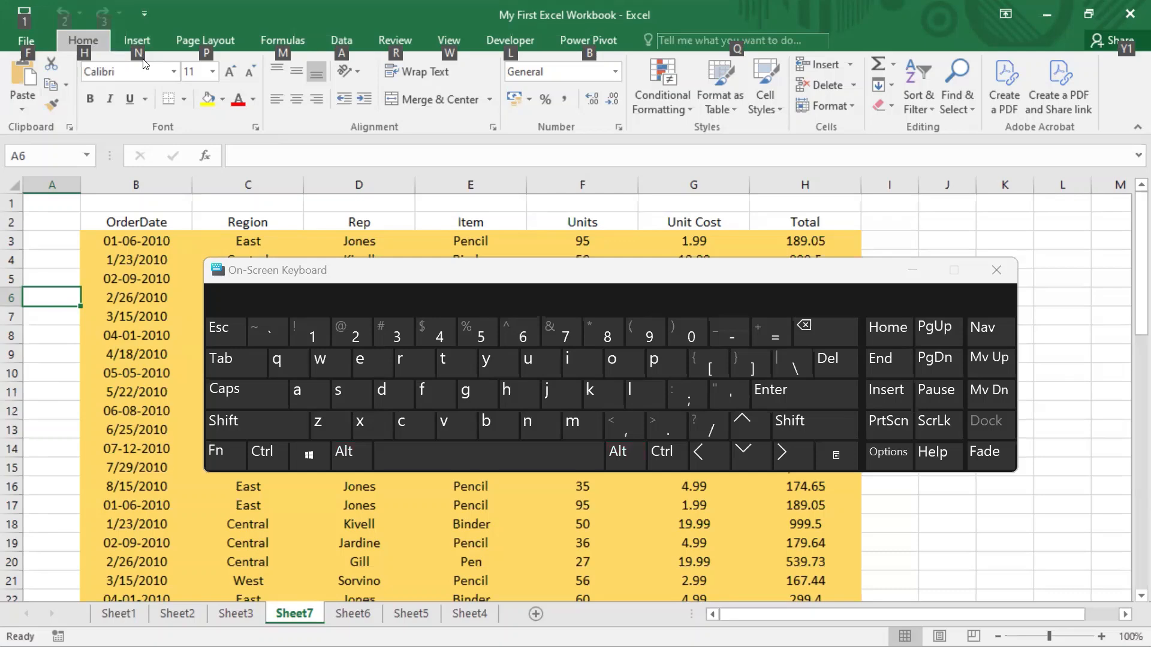
Show the Format options through the ribbon's access-key hints and move the On-Screen Keyboard down clear of the list.
key("Escape")
key("alt+h")
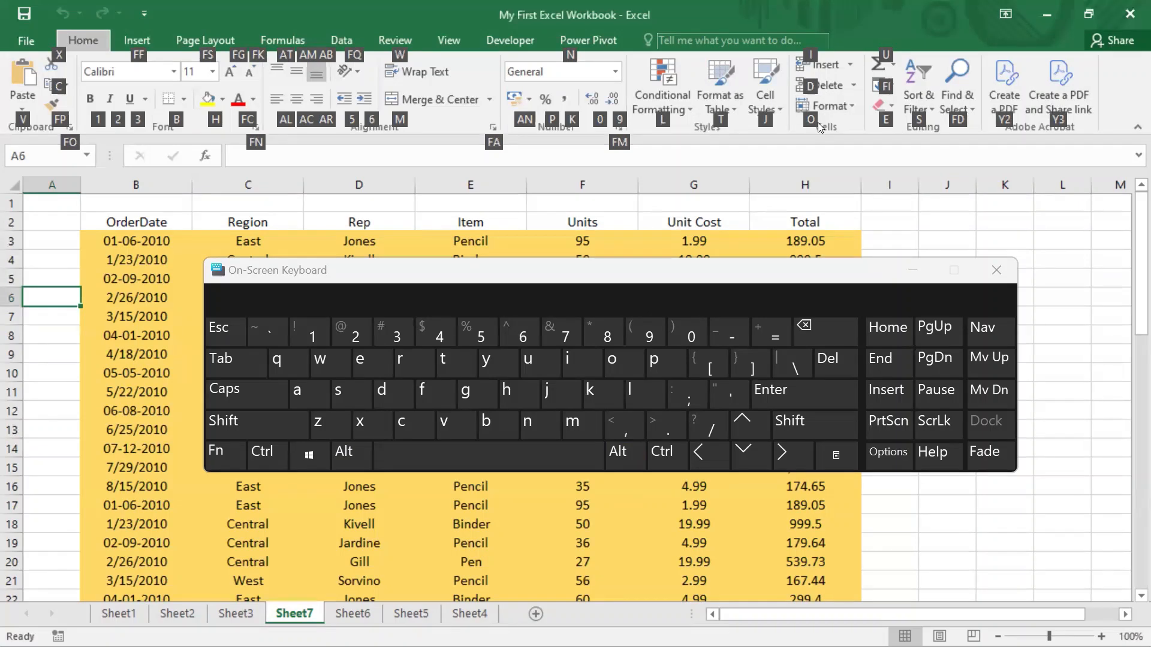
key("o")
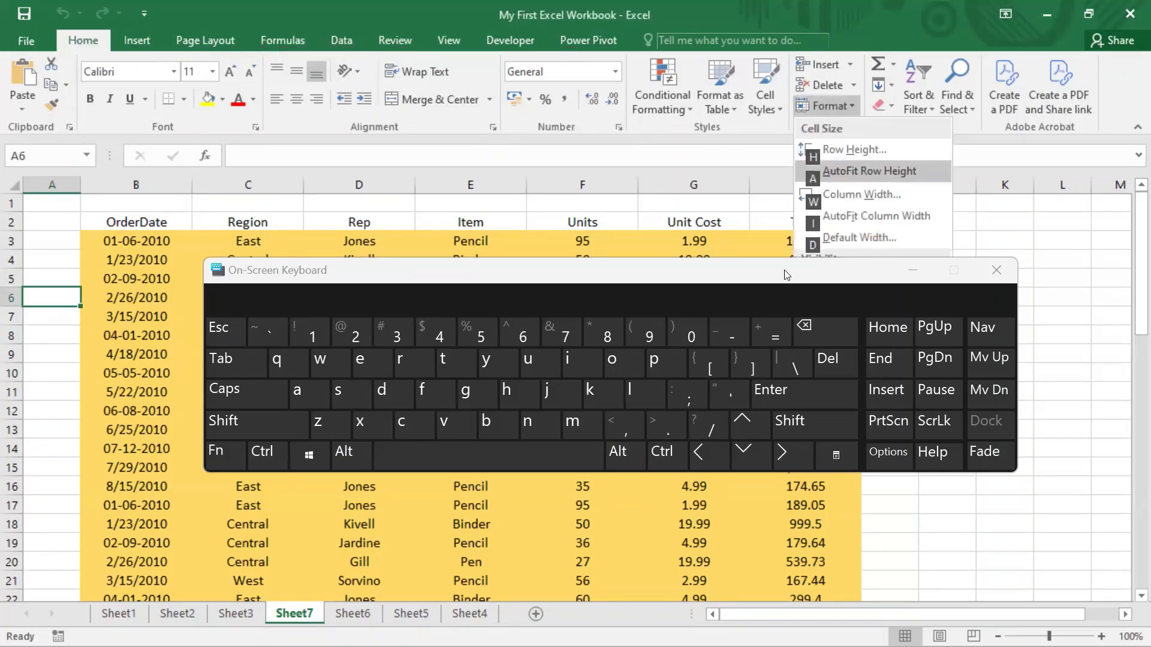
left_click_drag(783, 271, 783, 301)
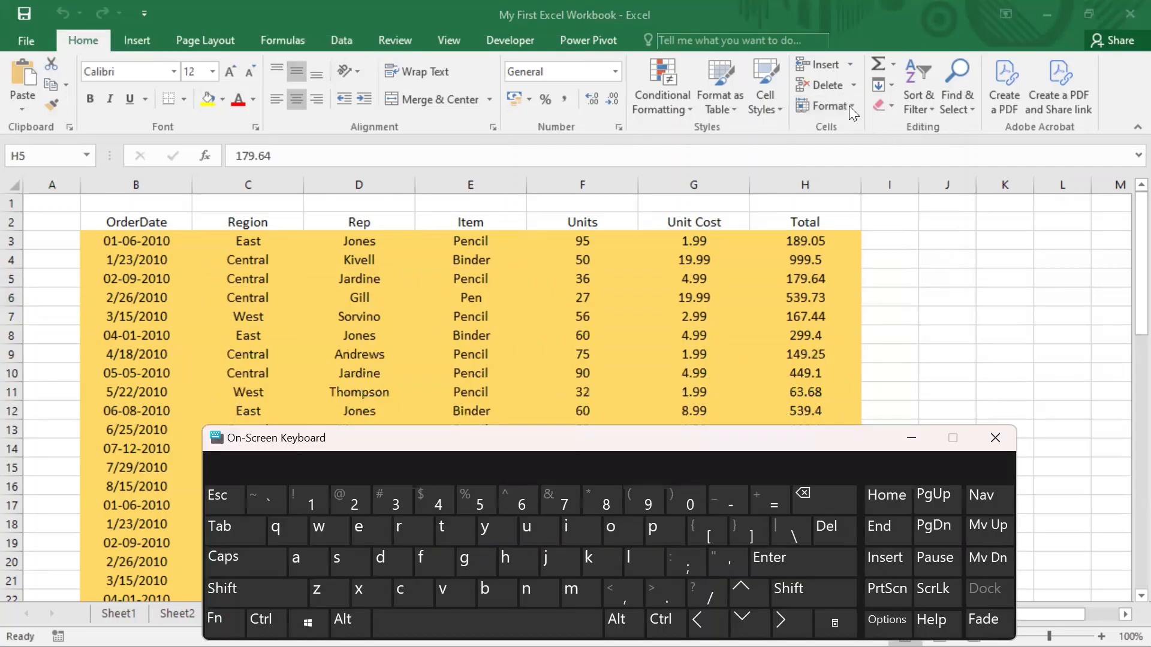
left_click(1073, 305)
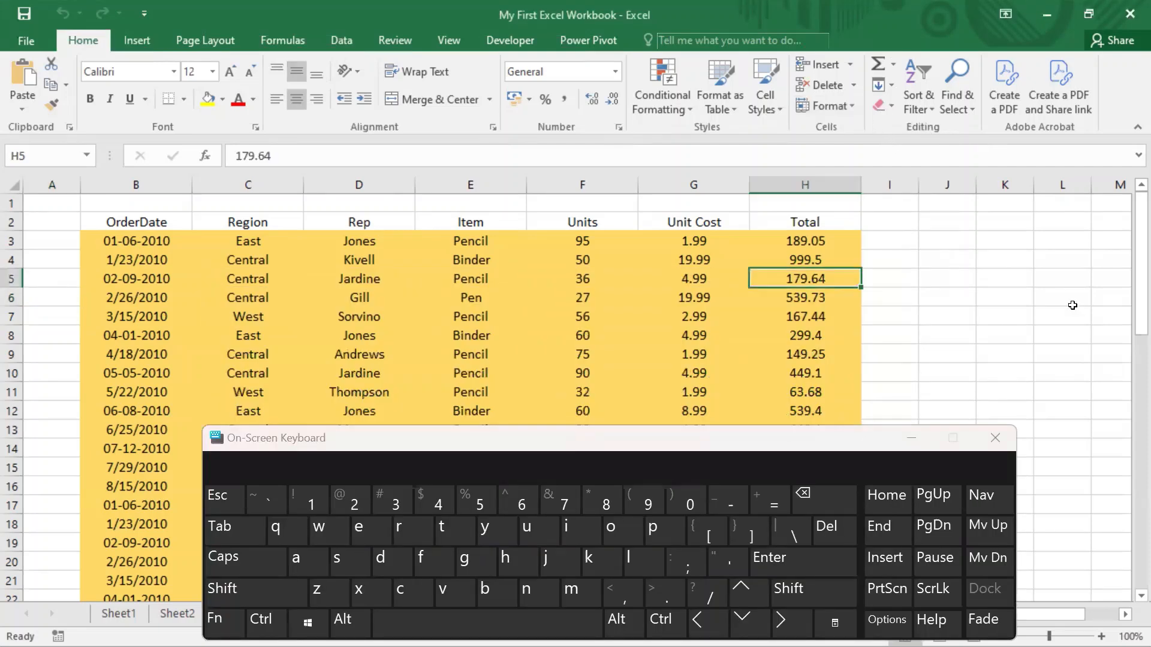
Bring up the Format options through the access-key hints and hide Sheet7 again.
key("alt")
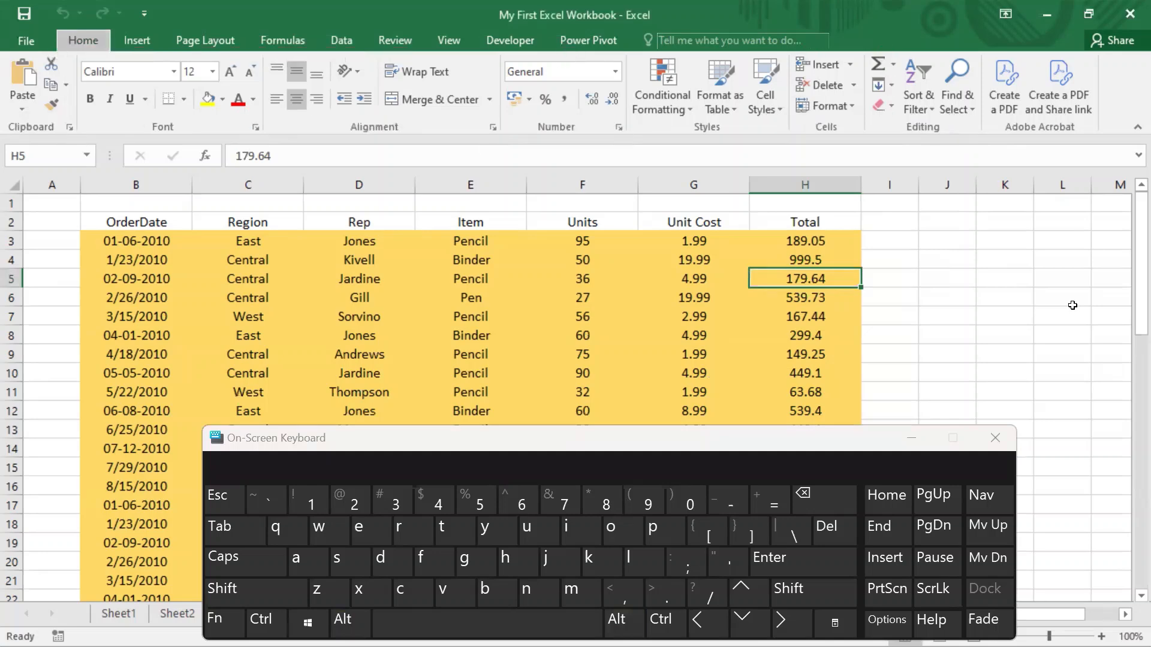
key("o")
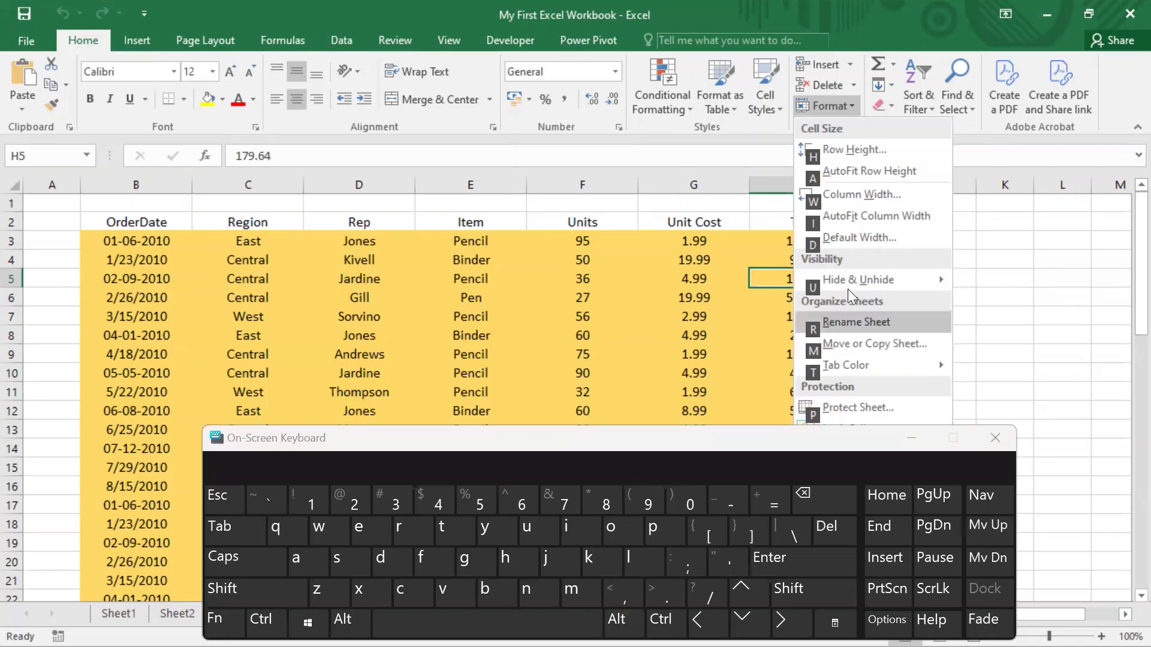
mouse_move(834, 292)
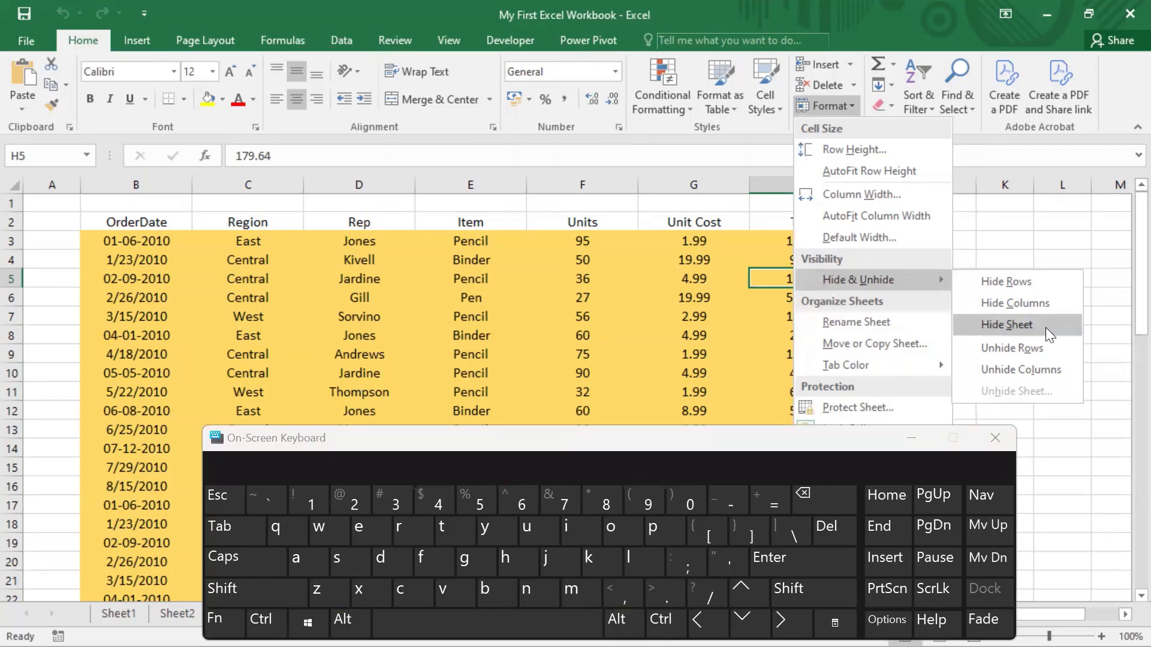
left_click(1012, 334)
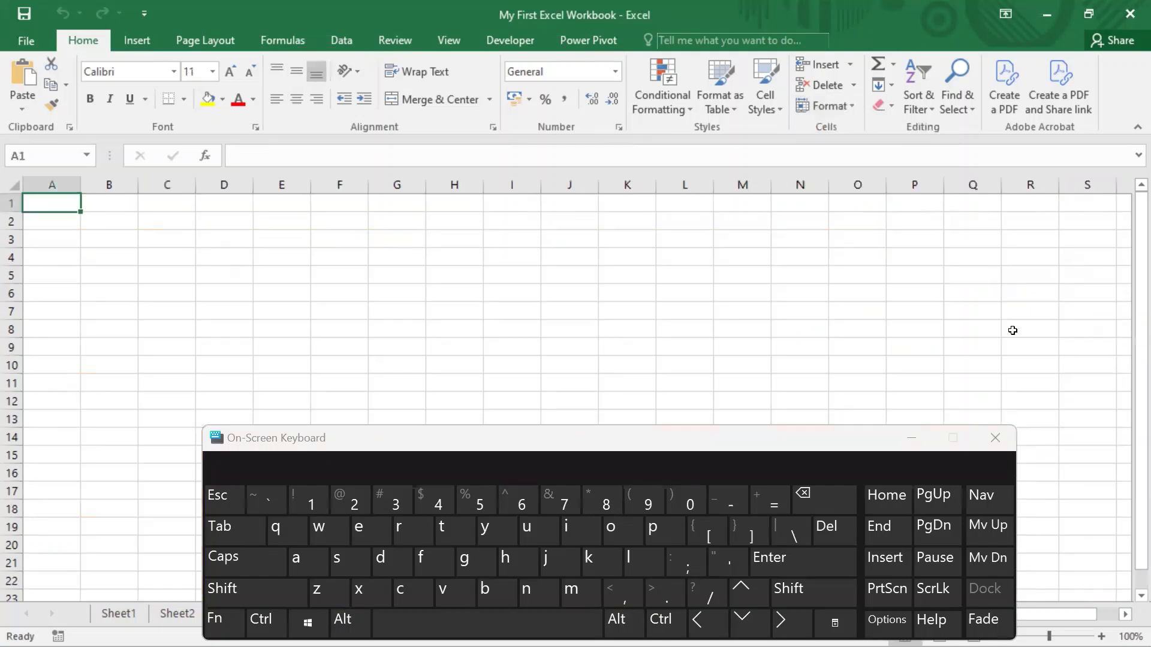
left_click(560, 432)
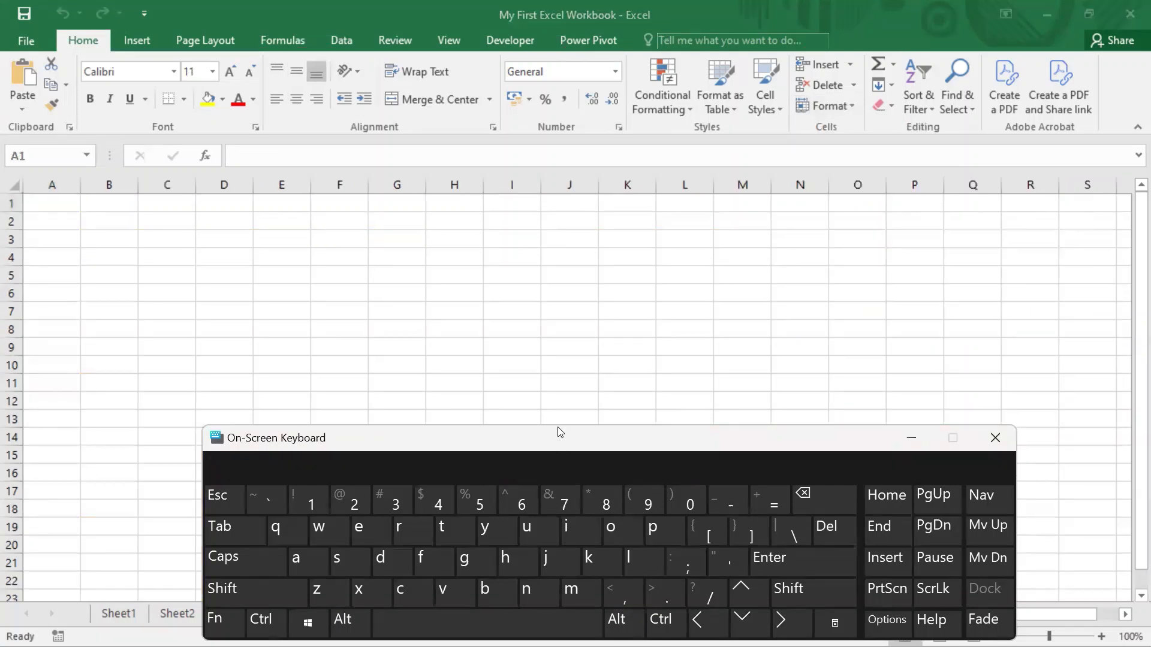
Select cell C18, show the Hide & Unhide options through the ribbon's access-key hints and move the On-Screen Keyboard clear of the list.
left_click_drag(560, 433, 565, 310)
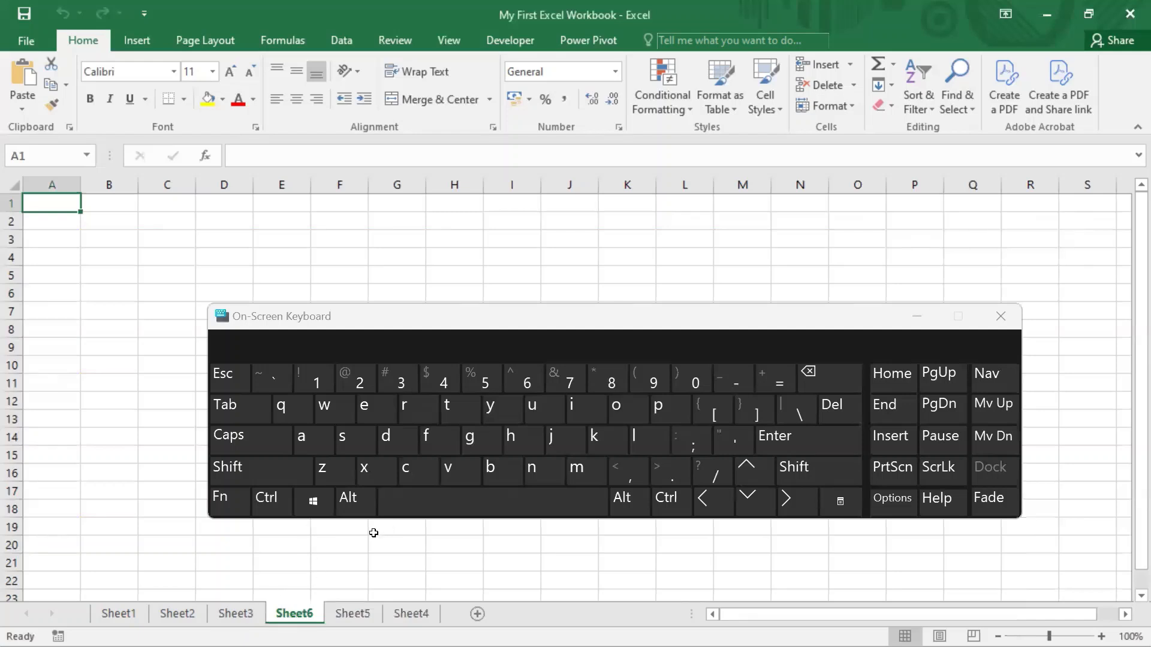
left_click(348, 499)
left_click(168, 511)
key("alt")
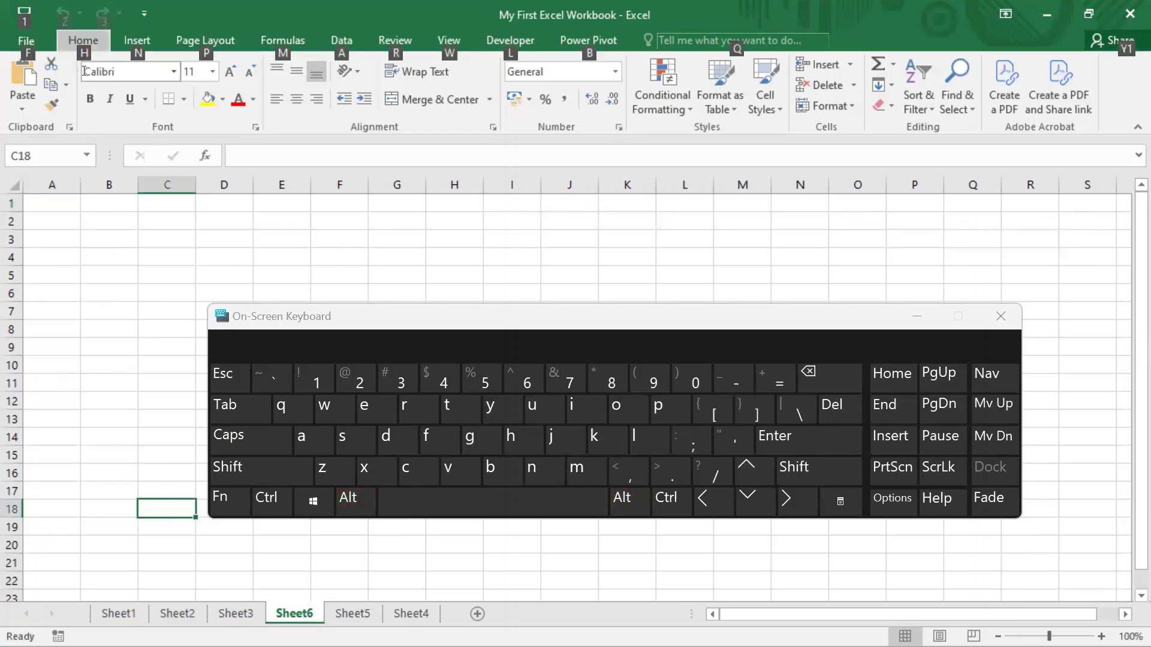
key("h")
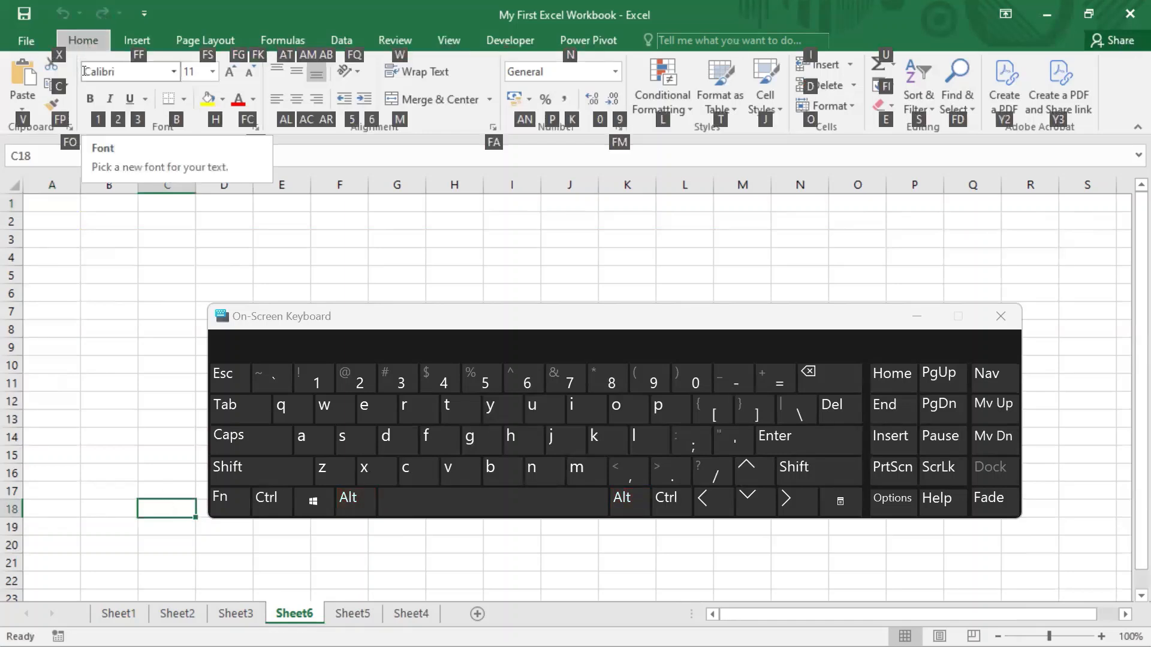
key("o")
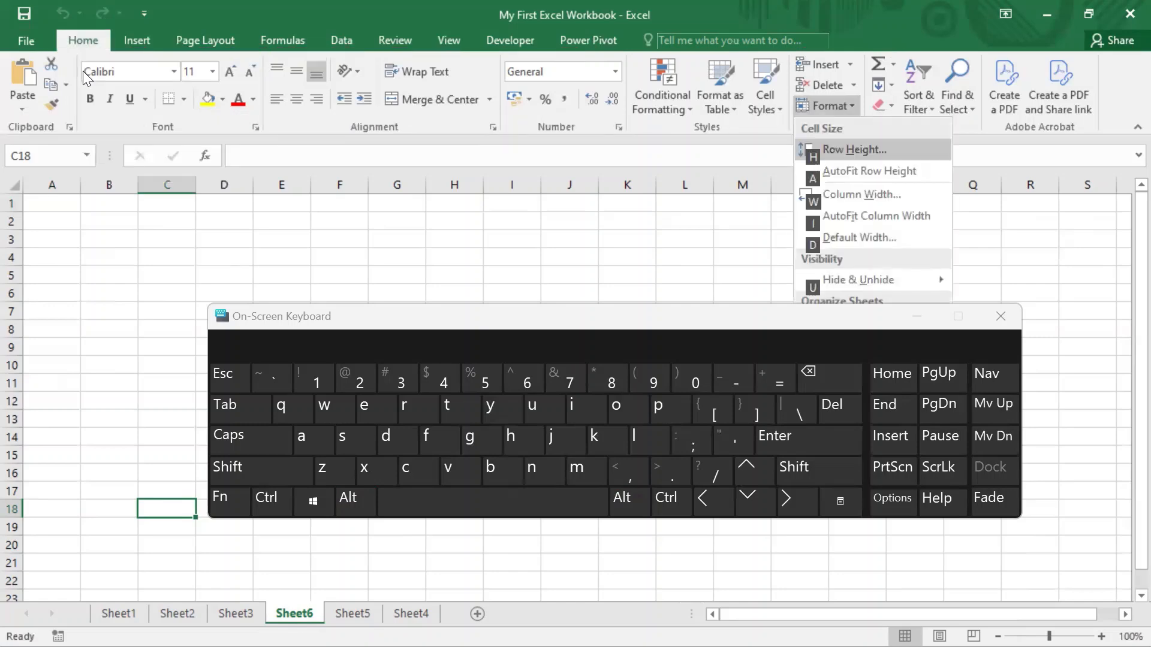
key("u")
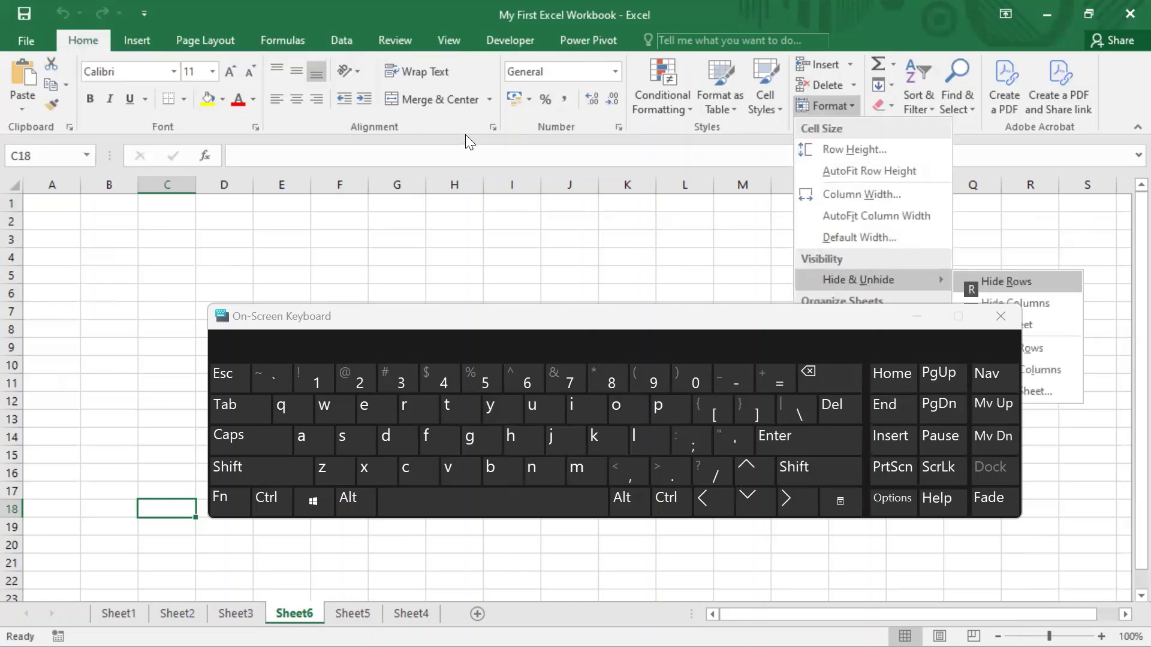
left_click_drag(639, 319, 403, 300)
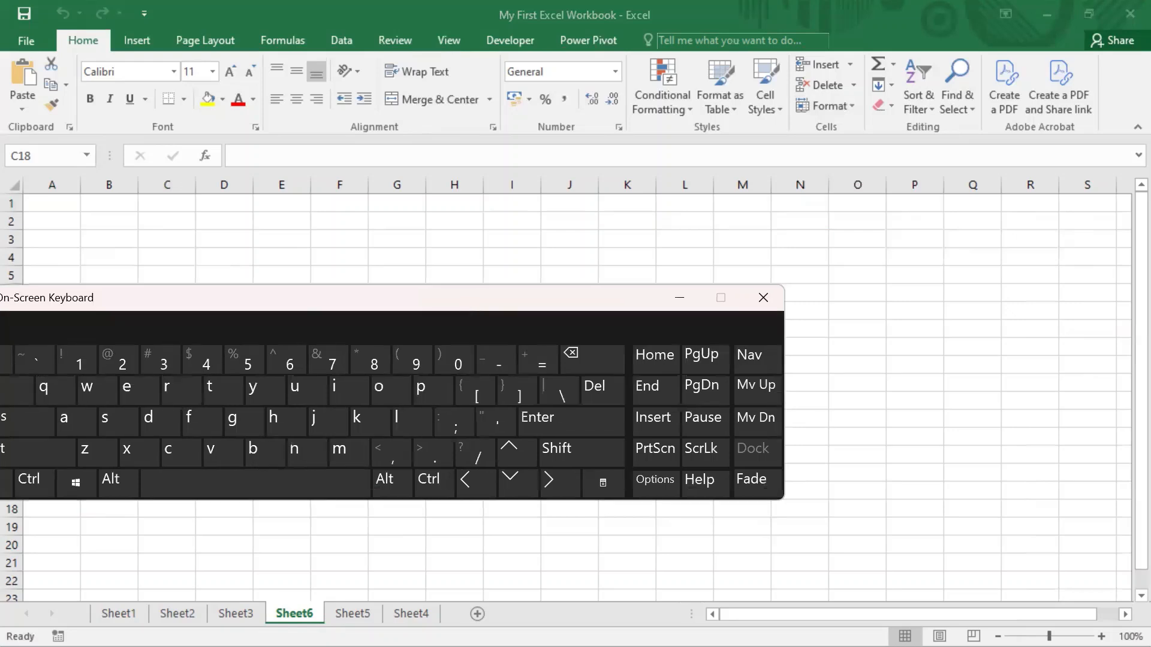
Bring up the Hide & Unhide options through the access-key hints again and unhide Sheet7, moving the Unhide dialog aside.
left_click(956, 501)
key("alt")
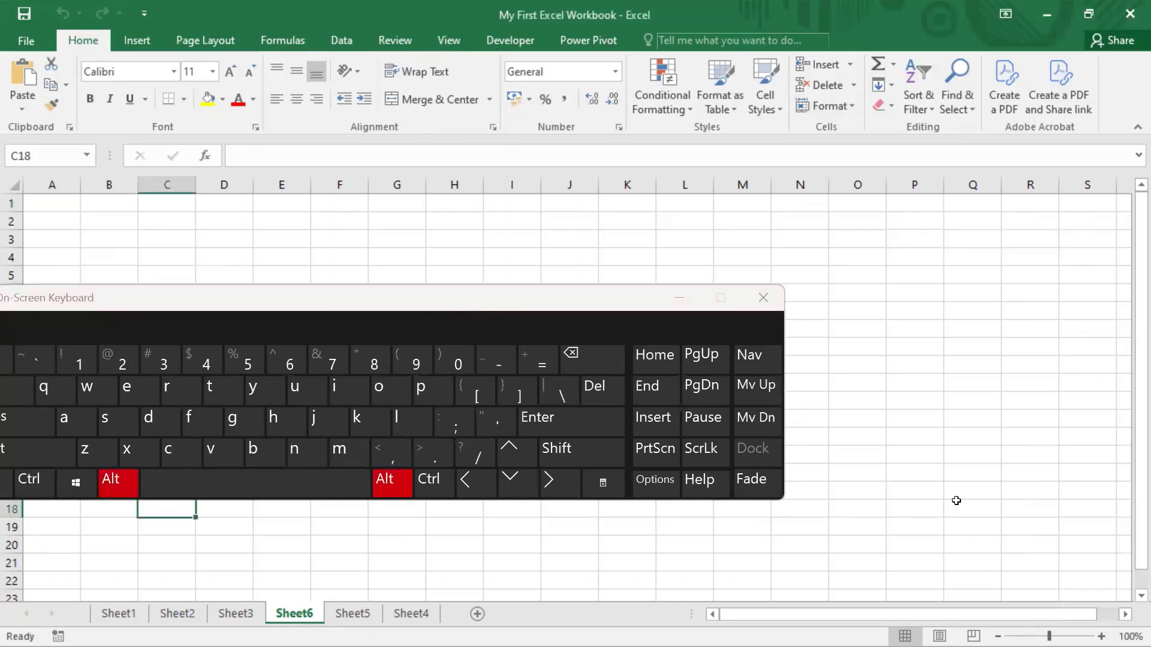
key("h")
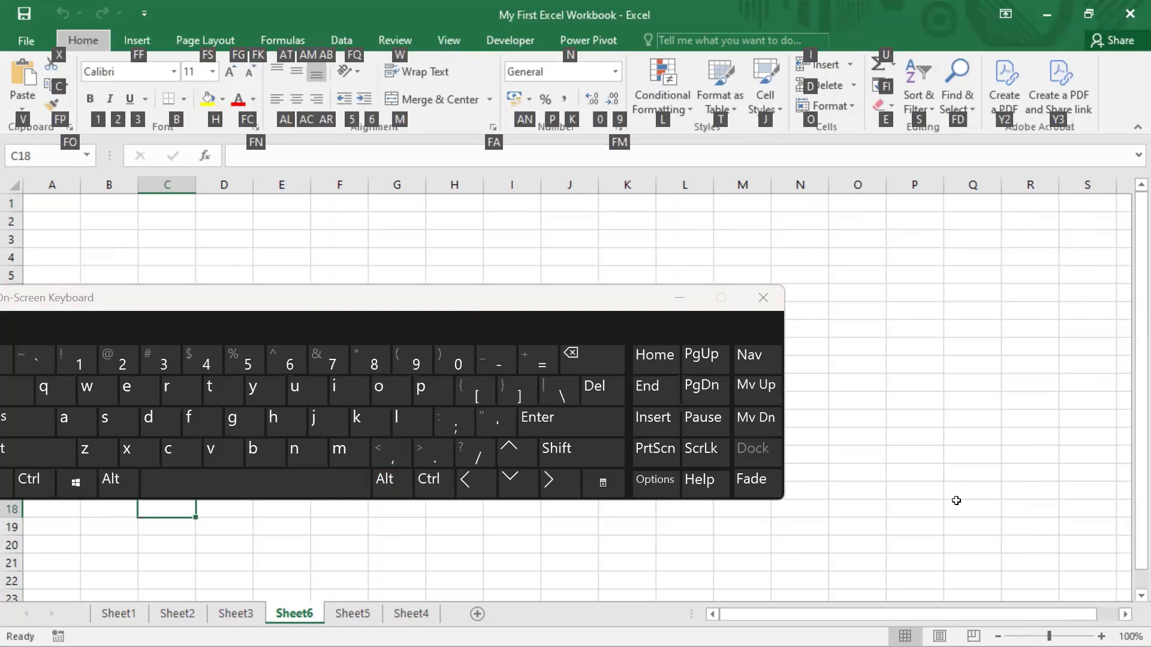
key("o")
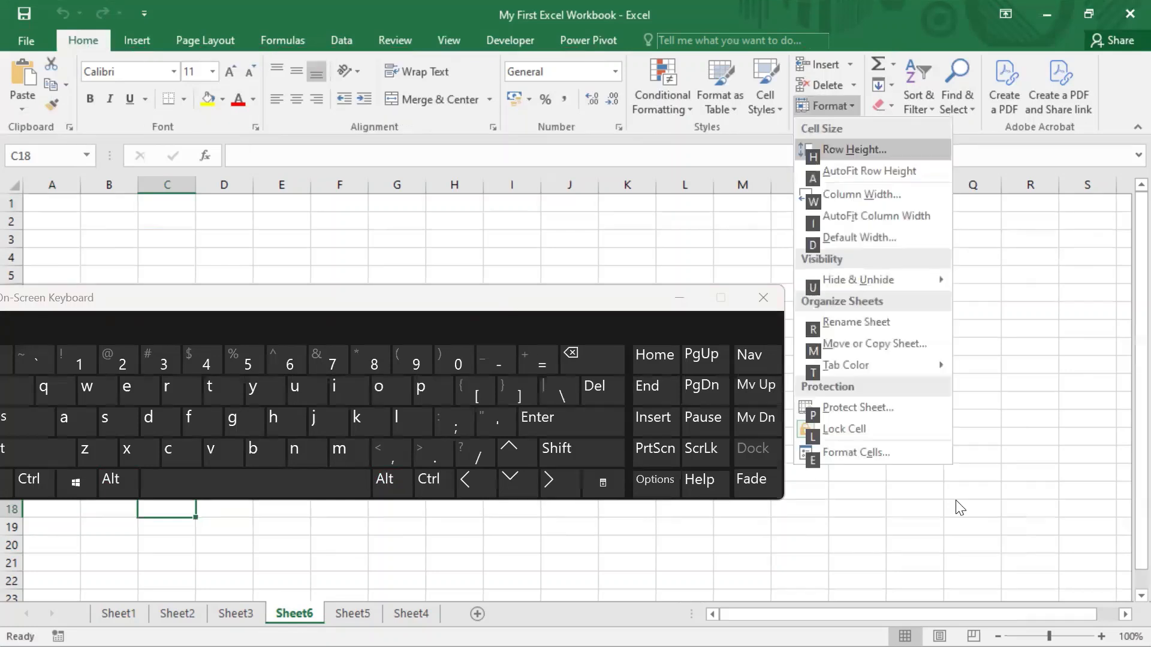
key("u")
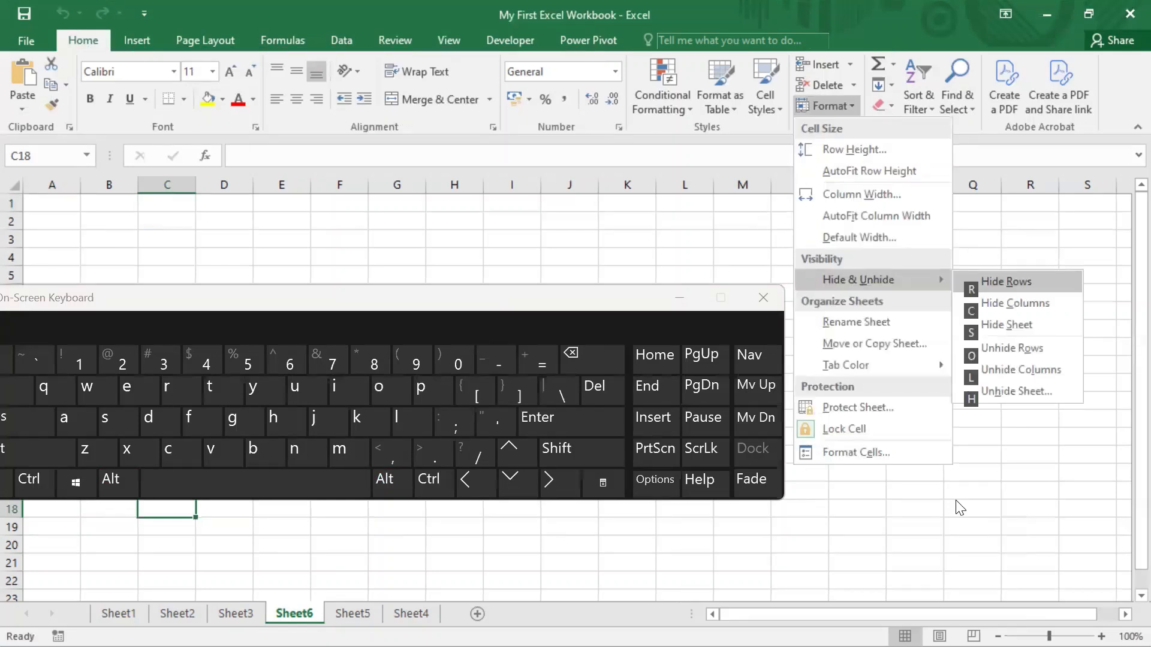
left_click(976, 400)
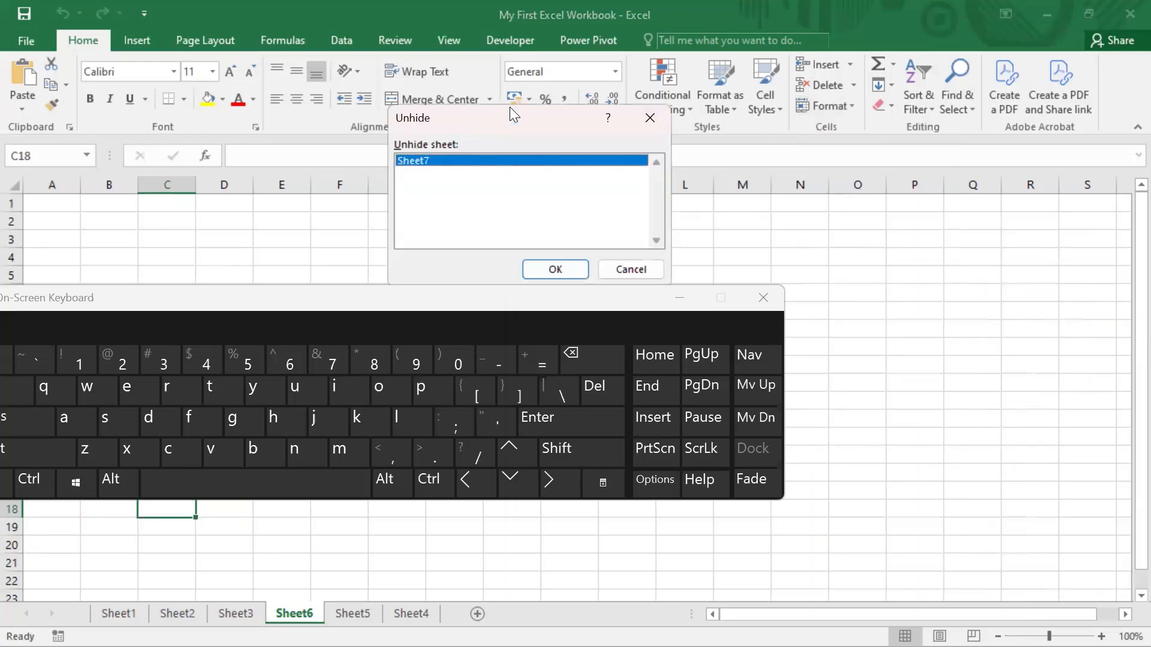
left_click_drag(522, 116, 216, 95)
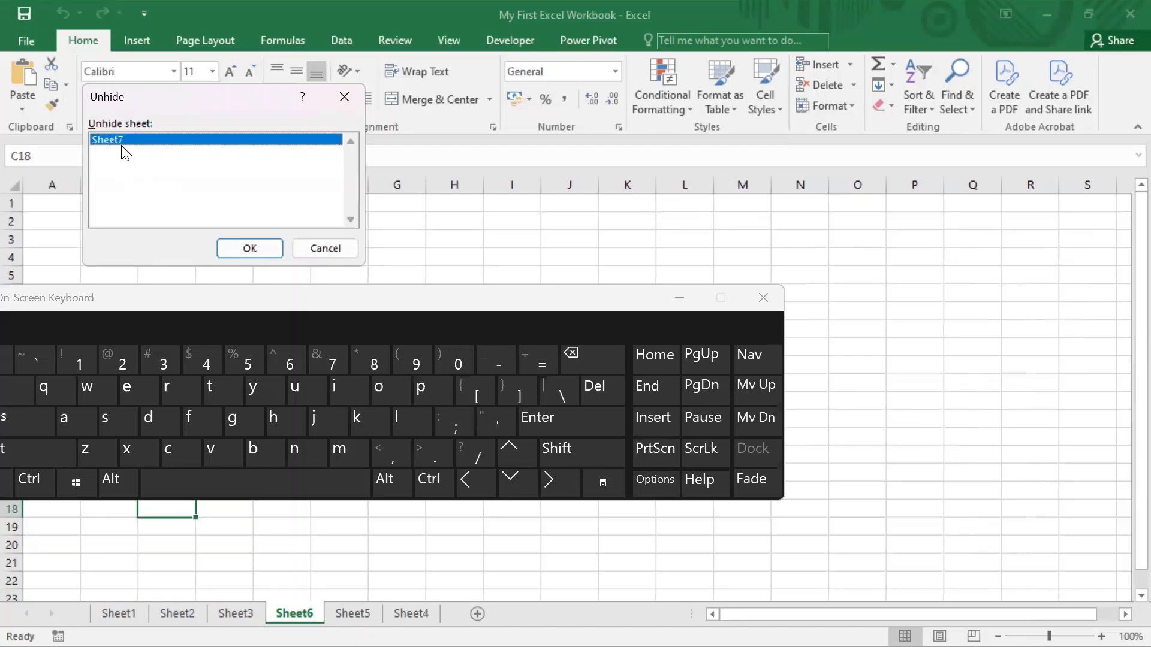
left_click(259, 250)
Close the On-Screen Keyboard covering the order data on Sheet7.
left_click(312, 296)
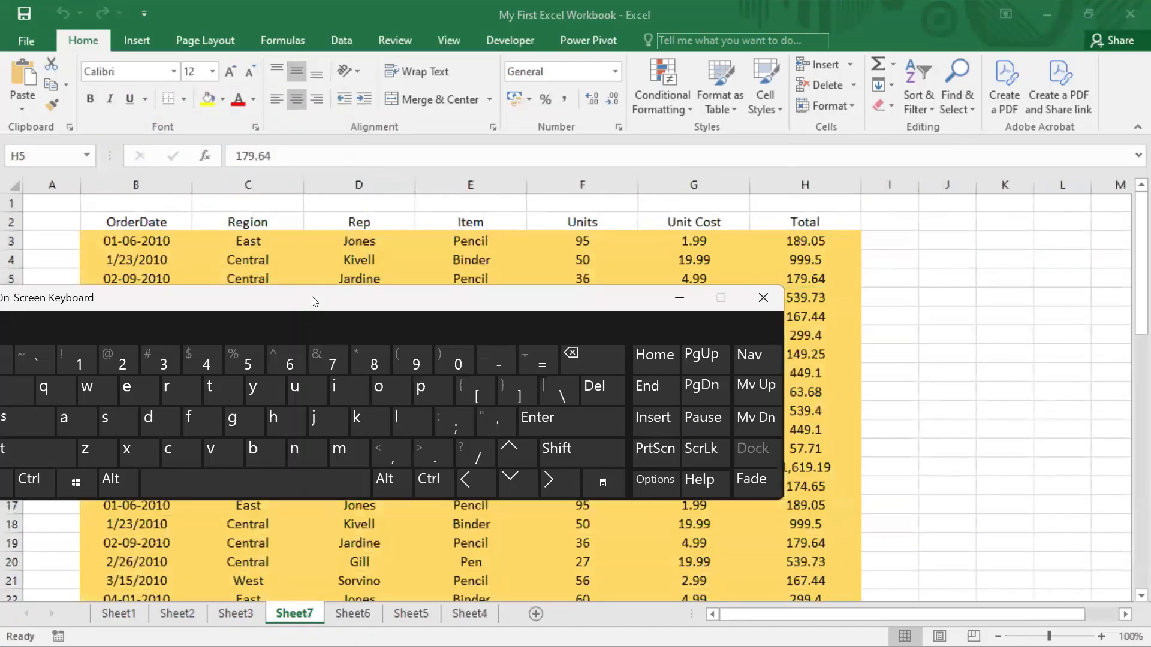
left_click_drag(509, 309, 715, 314)
left_click(969, 303)
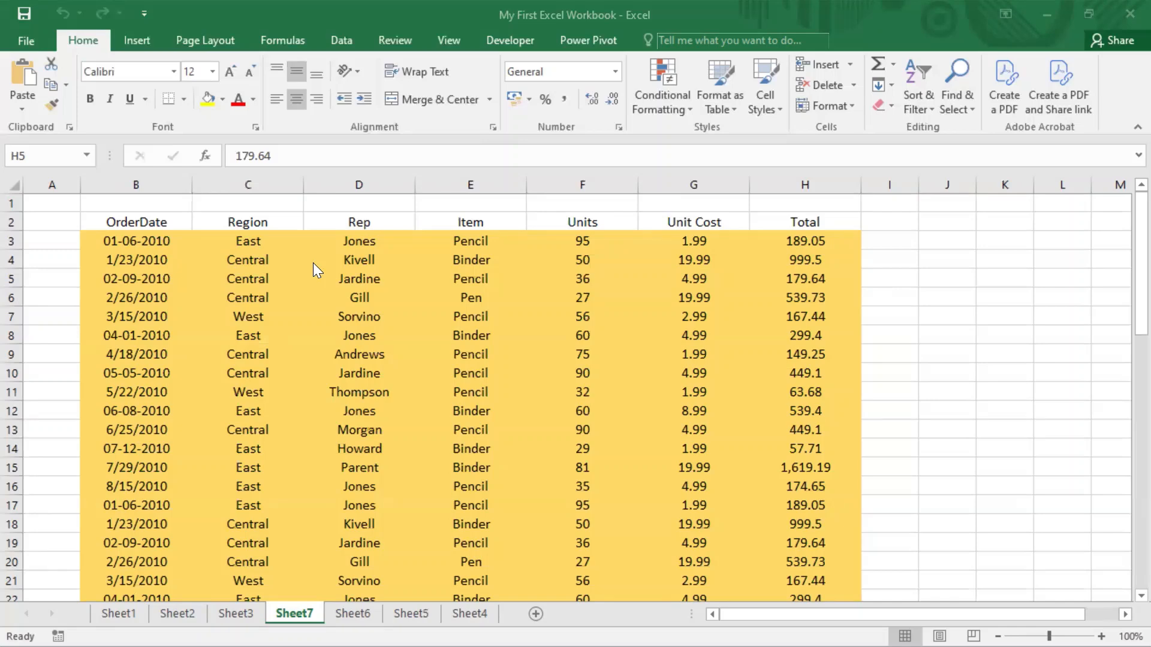
Select cell B6 and hide Sheet7 using the ribbon's access-key sequence for the Format options.
left_click(119, 298)
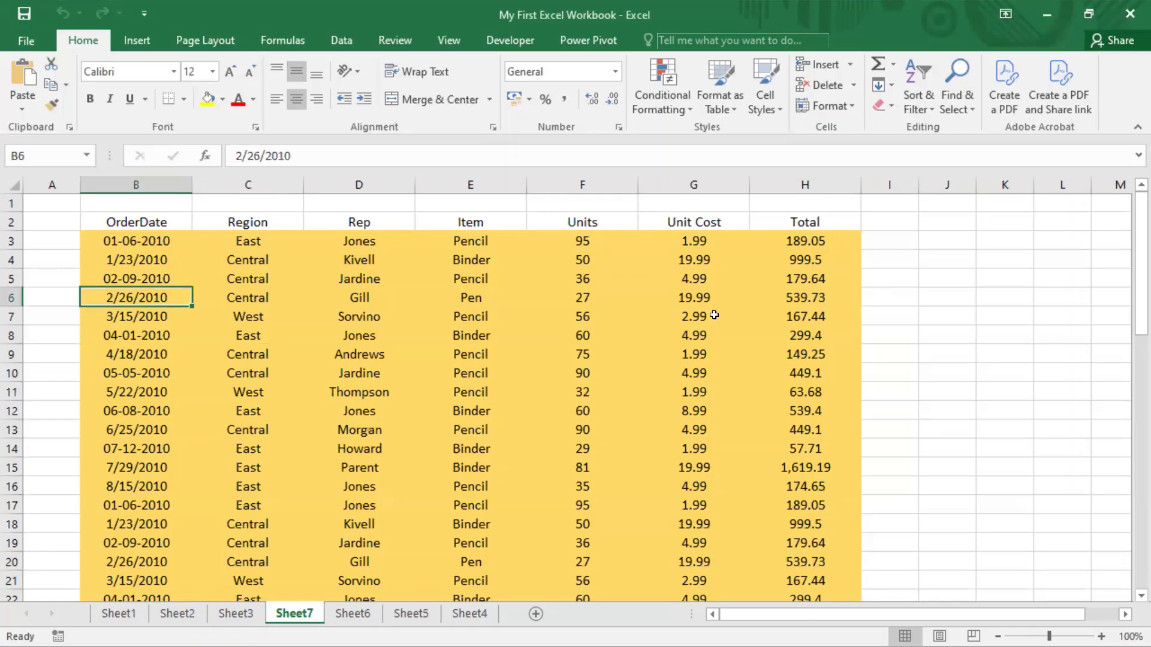
key("alt+h")
key("o")
key("u")
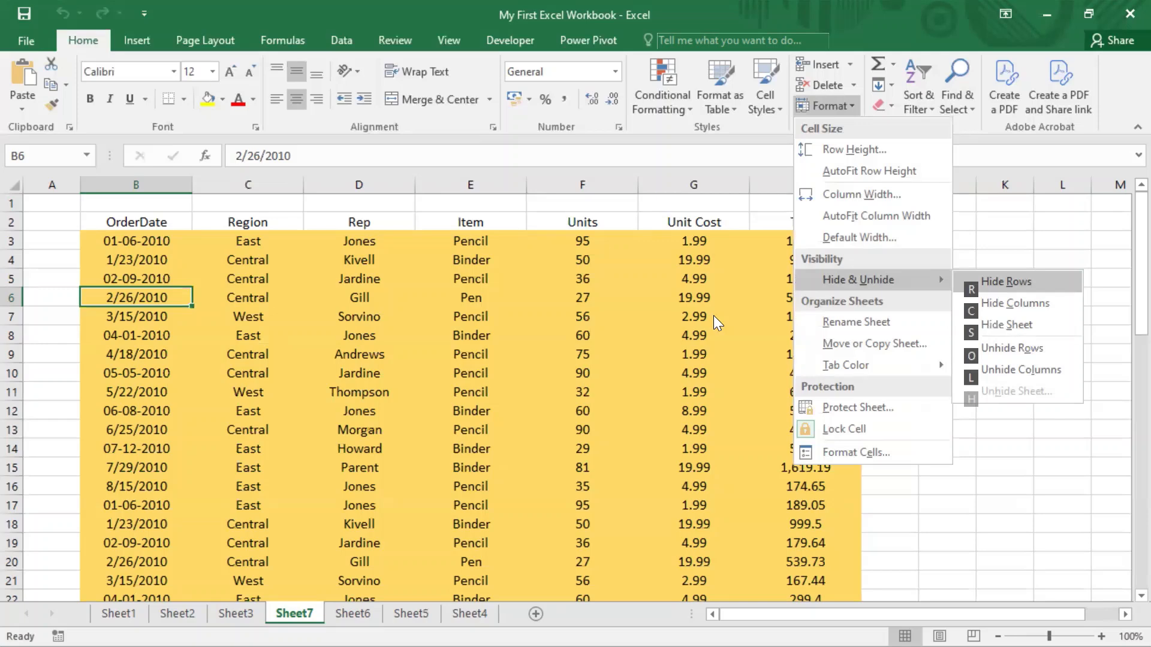
key("s")
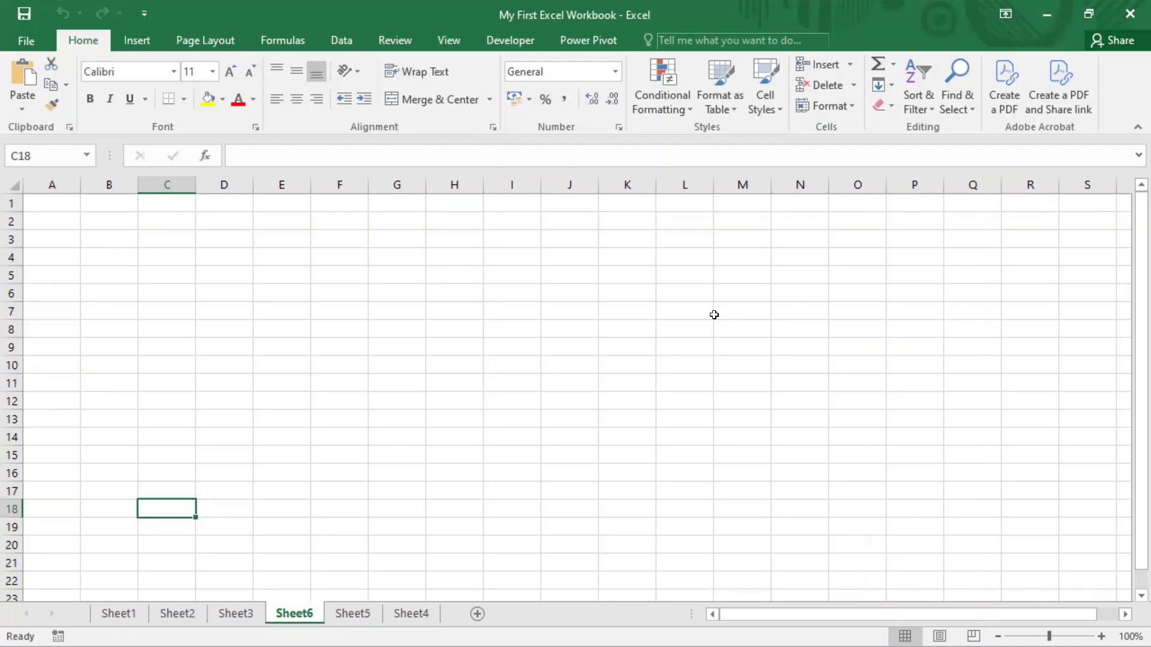
Unhide Sheet7 using the ribbon's access-key sequence and confirm it in the Unhide dialog.
key("alt")
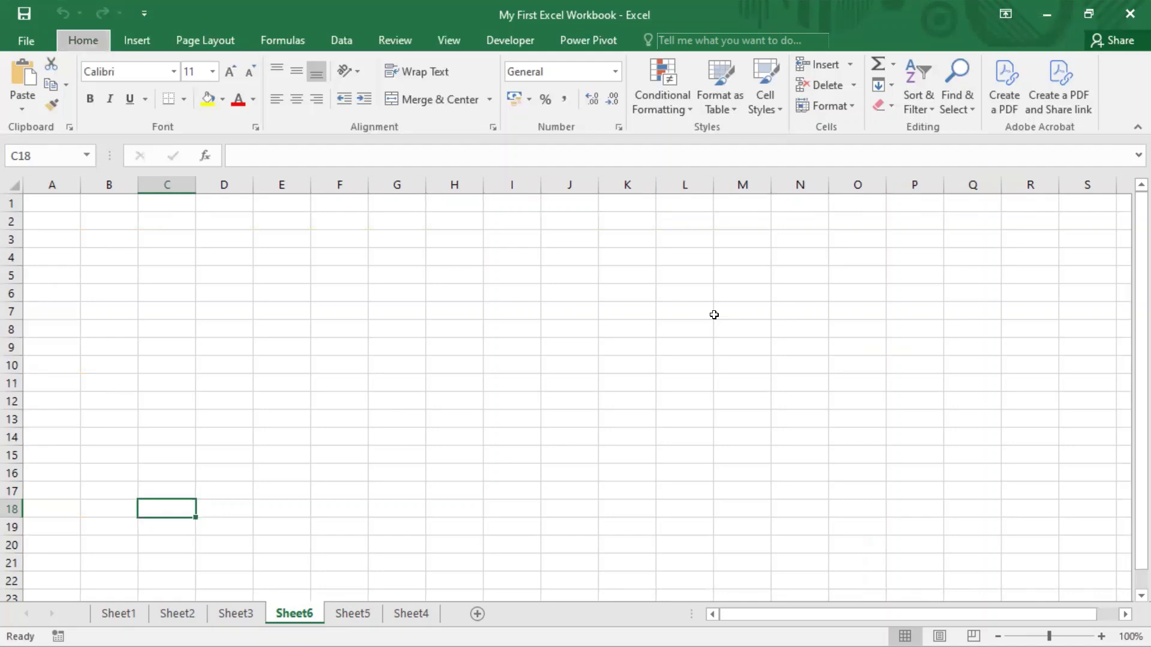
key("h")
key("o")
key("u")
key("h")
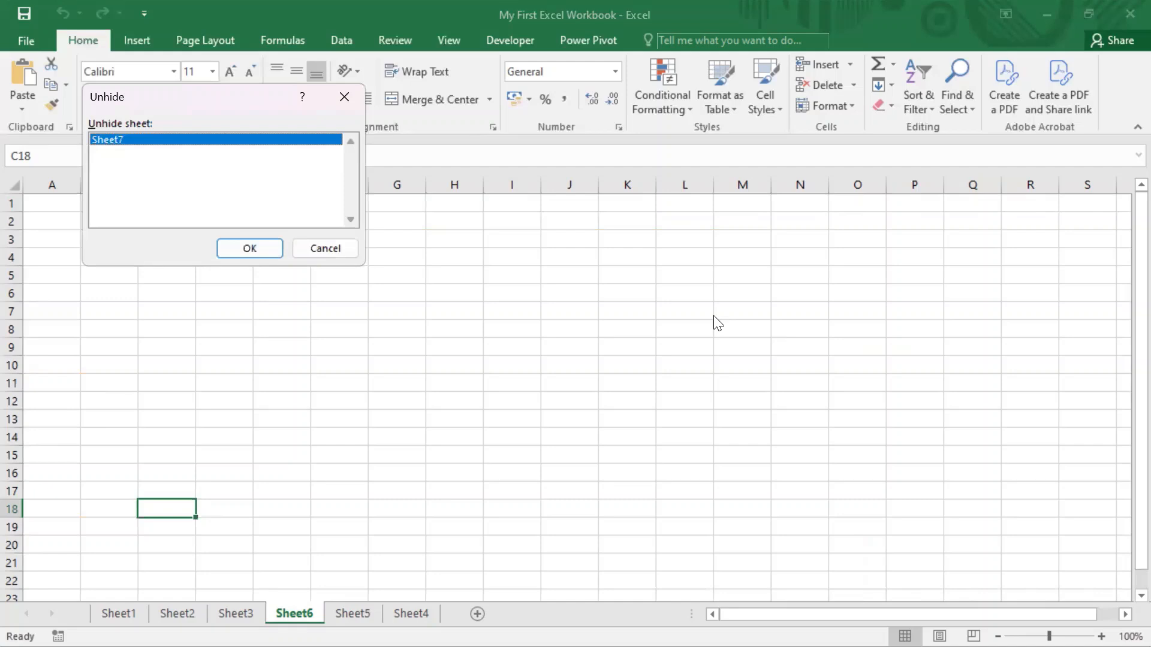
key("Return")
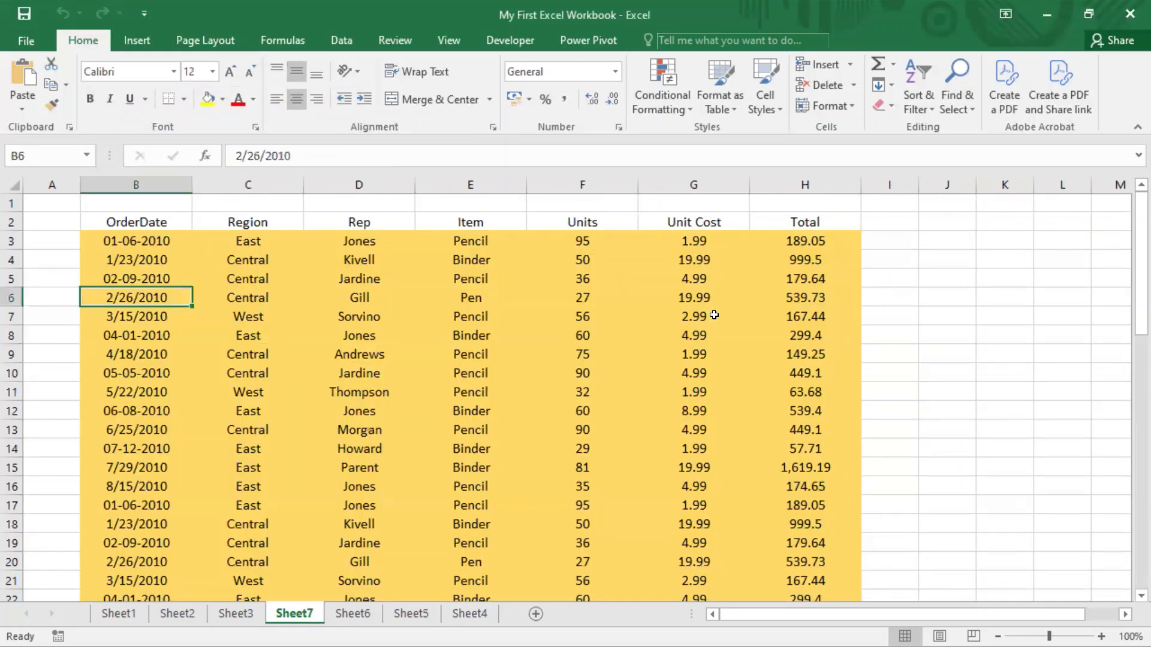